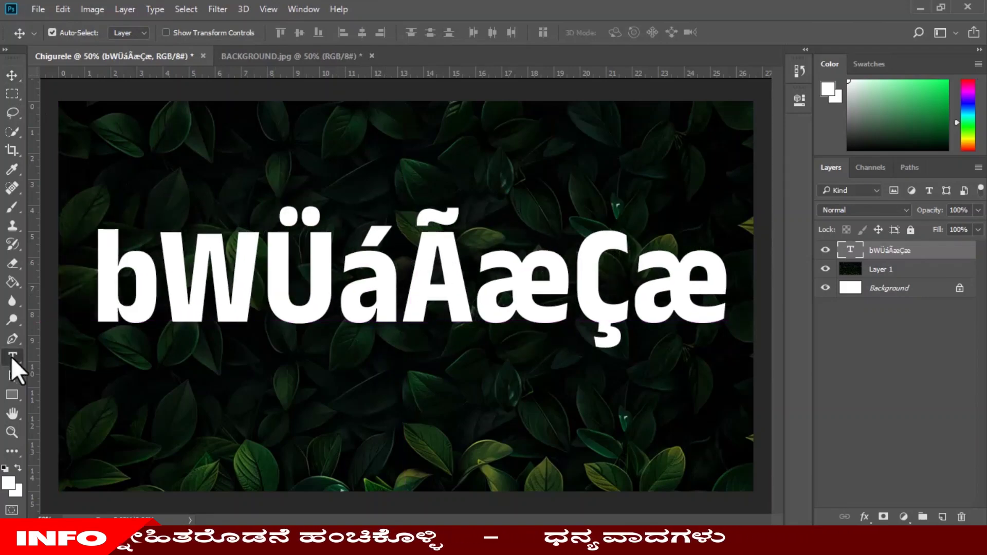
# - Change the font of the large title text to SHREE-KAN7-0859 Regular
pyautogui.press('t')
pyautogui.moveTo(119, 271); pyautogui.dragTo(736, 280)
pyautogui.click(129, 32)
pyautogui.write('shre')
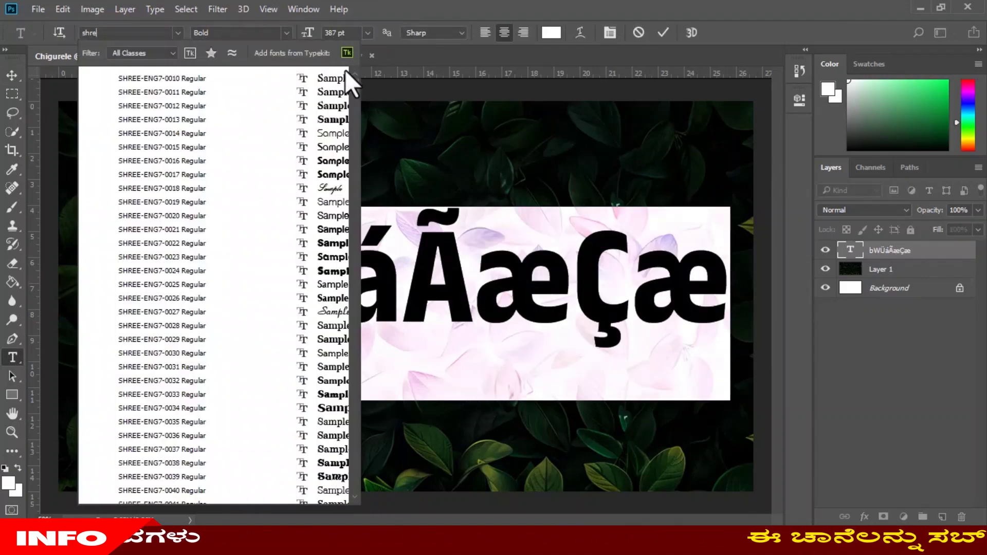
pyautogui.scroll(-5, 350, 83)
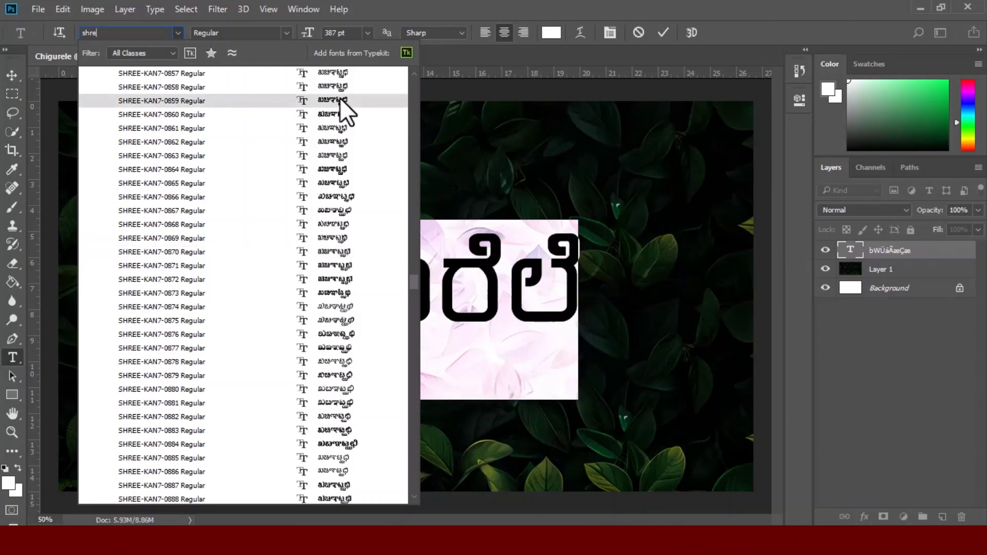
pyautogui.click(340, 100)
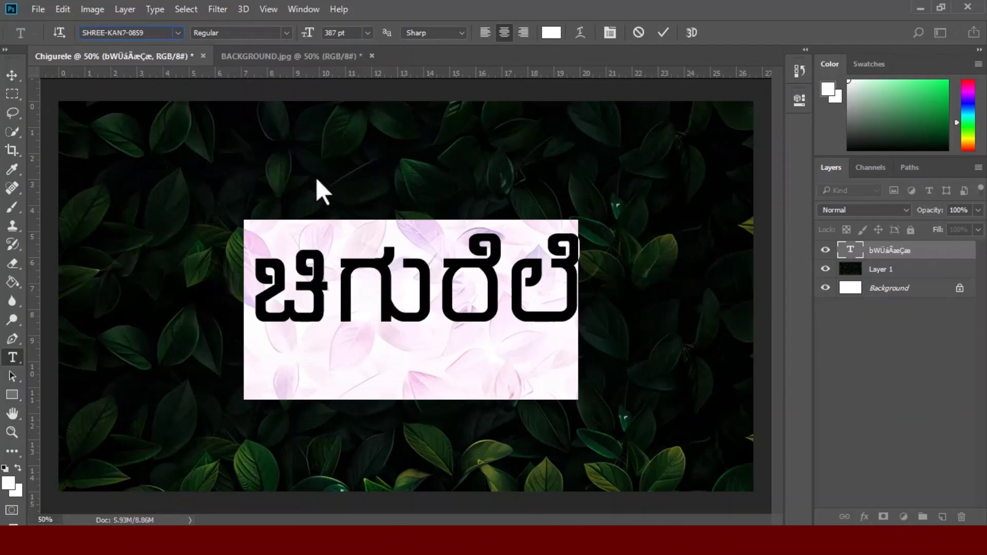
pyautogui.hotkey('ctrl', 'Return')
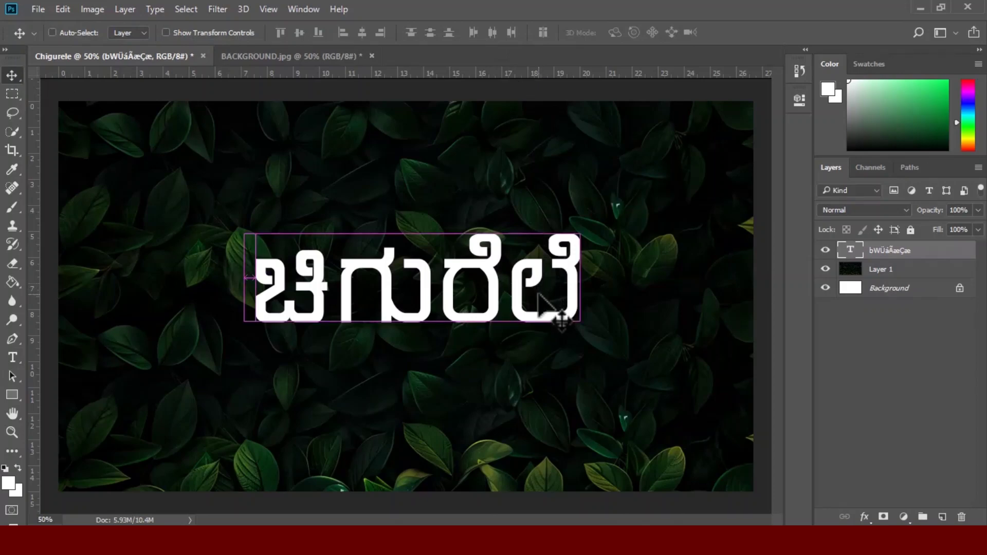
# - Scale the Kannada title text up slightly with Free Transform
pyautogui.hotkey('ctrl', 't')
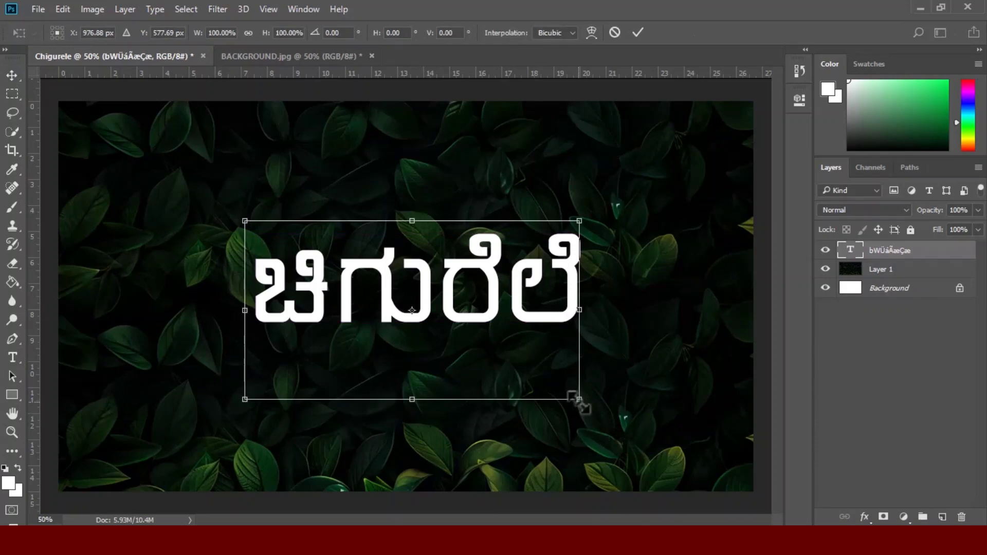
pyautogui.moveTo(579, 399); pyautogui.dragTo(596, 412)
pyautogui.press('Return')
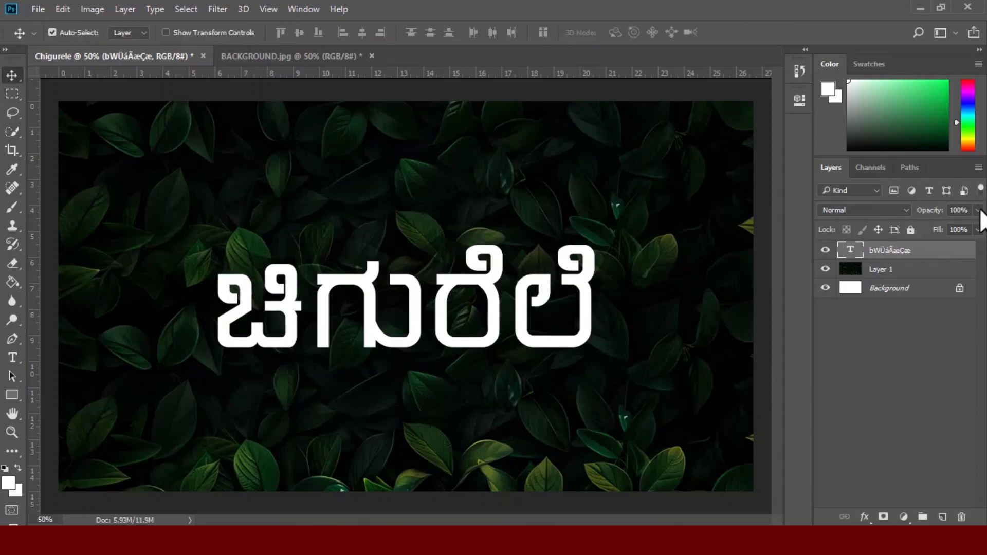
# - Lower the text layer's opacity to 15%
pyautogui.click(978, 210)
pyautogui.click(921, 227)
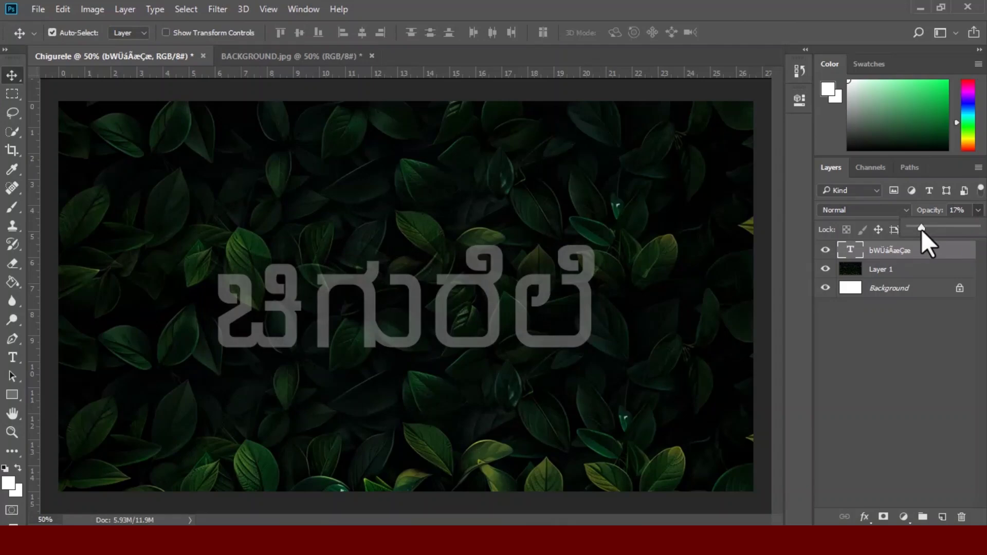
pyautogui.moveTo(922, 231); pyautogui.dragTo(921, 231)
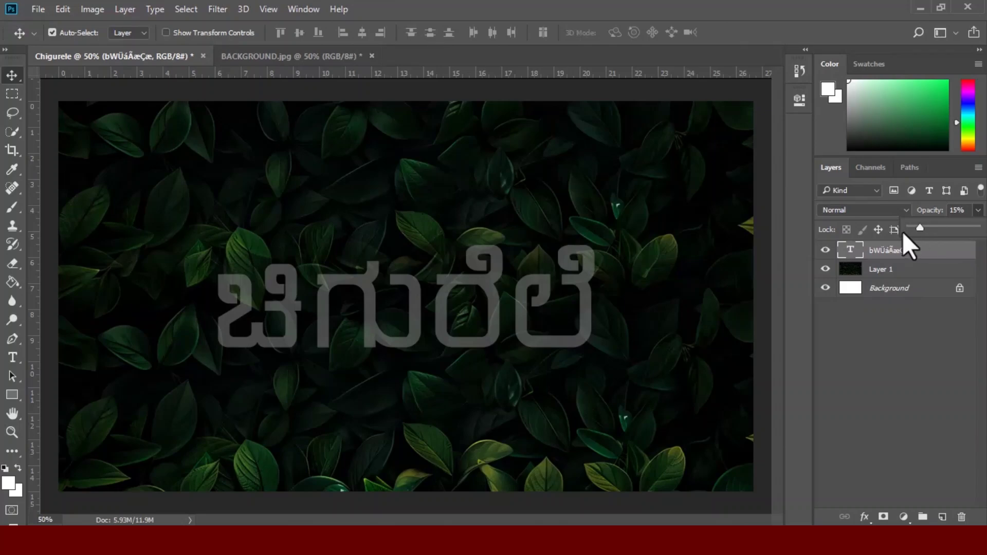
pyautogui.click(903, 232)
# - Add a layer mask to the text layer, with the first letter in close-up at 200%
pyautogui.hotkey('ctrl', '+')
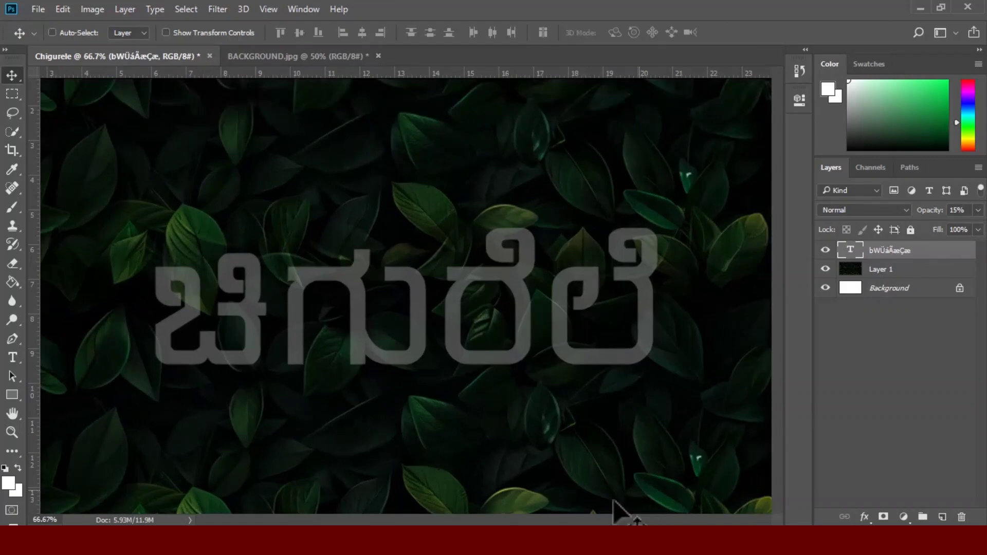
pyautogui.hscroll(-6, 504, 521)
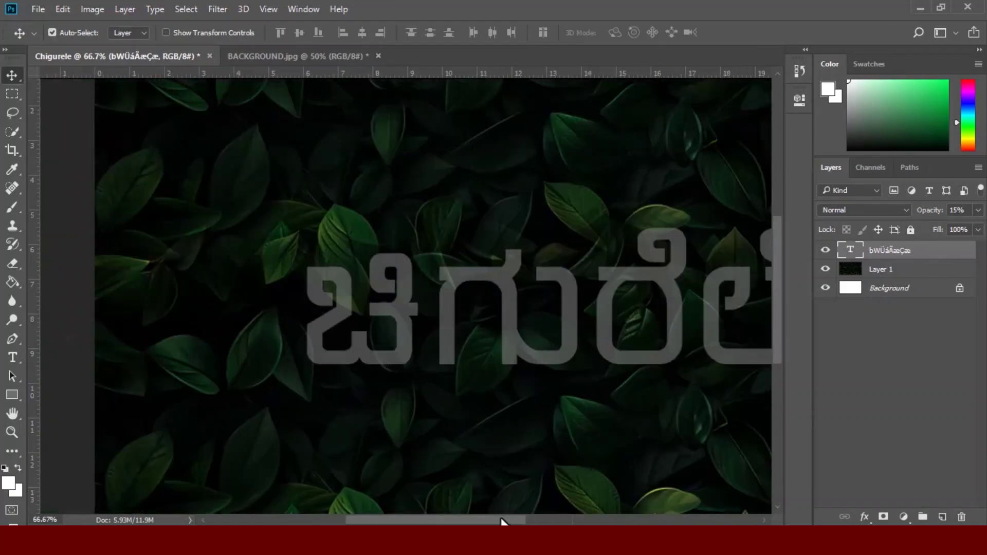
pyautogui.hotkey('ctrl', '+')
pyautogui.hotkey('ctrl', '+')
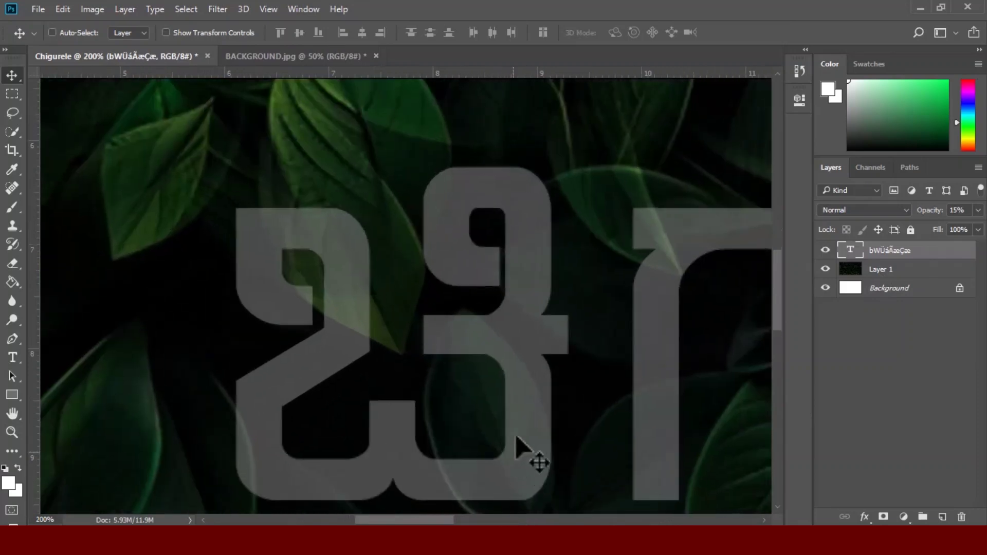
pyautogui.scroll(-3, 524, 447)
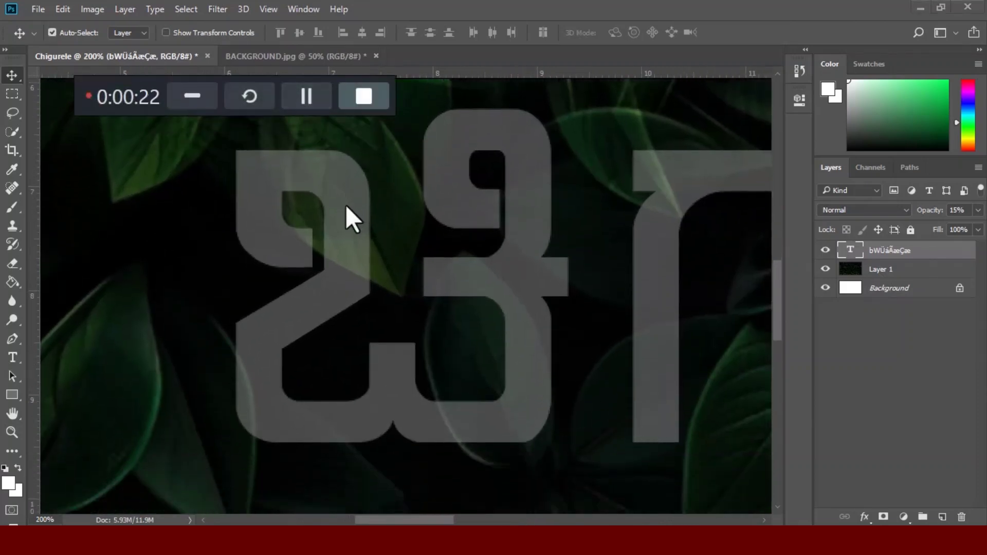
pyautogui.click(183, 102)
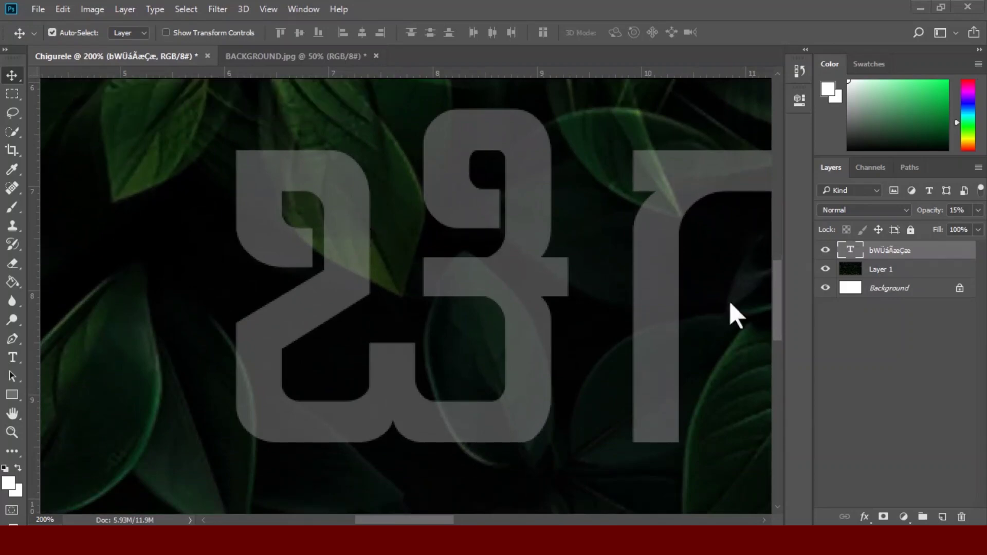
pyautogui.click(884, 517)
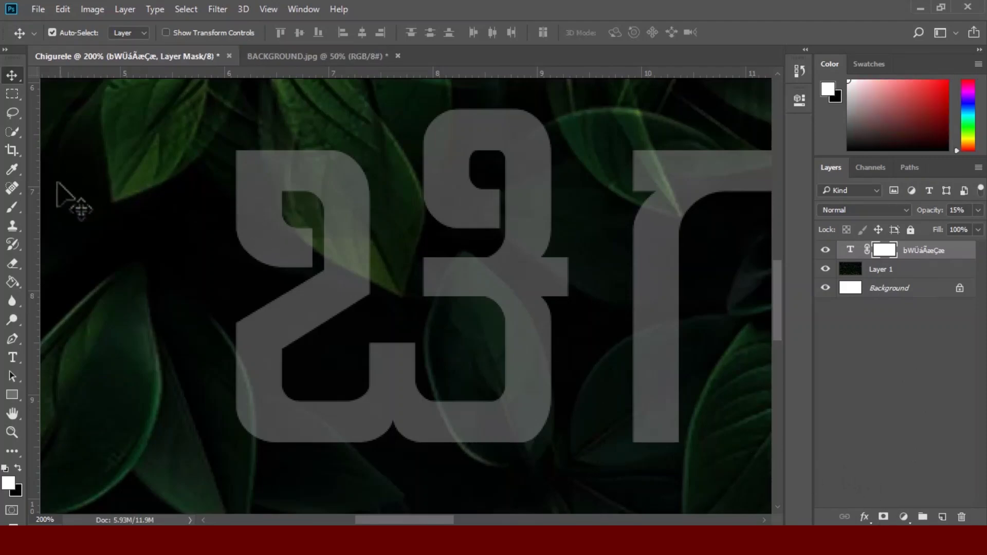
# - Set up the Brush tool with 100% hardness and a size of 23 px
pyautogui.click(13, 207)
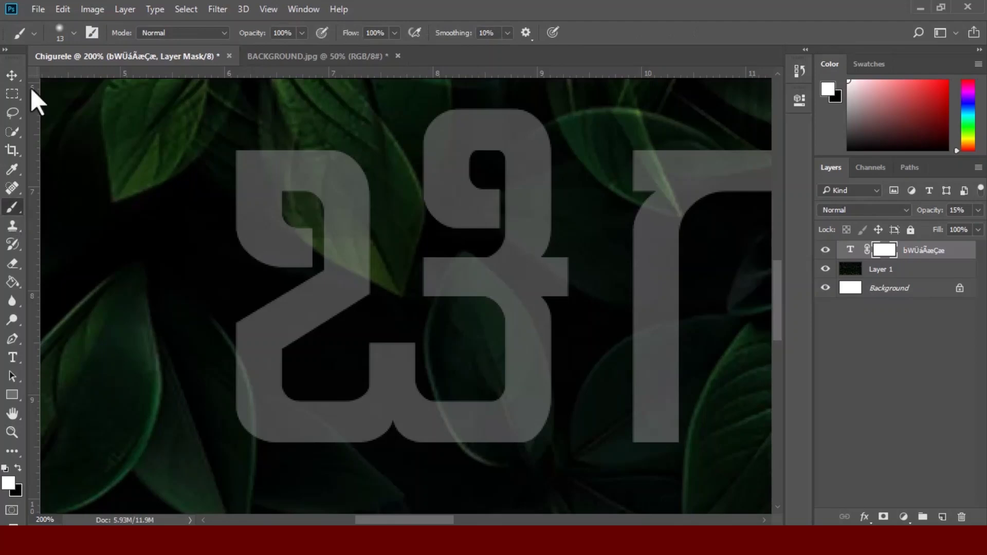
pyautogui.click(73, 33)
pyautogui.click(126, 100)
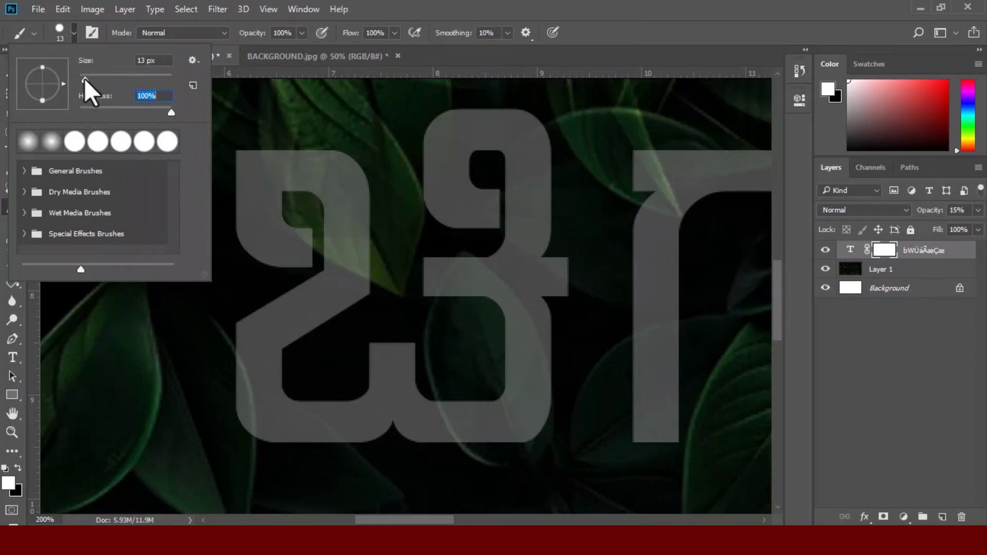
pyautogui.moveTo(84, 79)
pyautogui.mouseDown()
pyautogui.moveTo(100, 81)
pyautogui.moveTo(89, 86)
pyautogui.mouseUp()
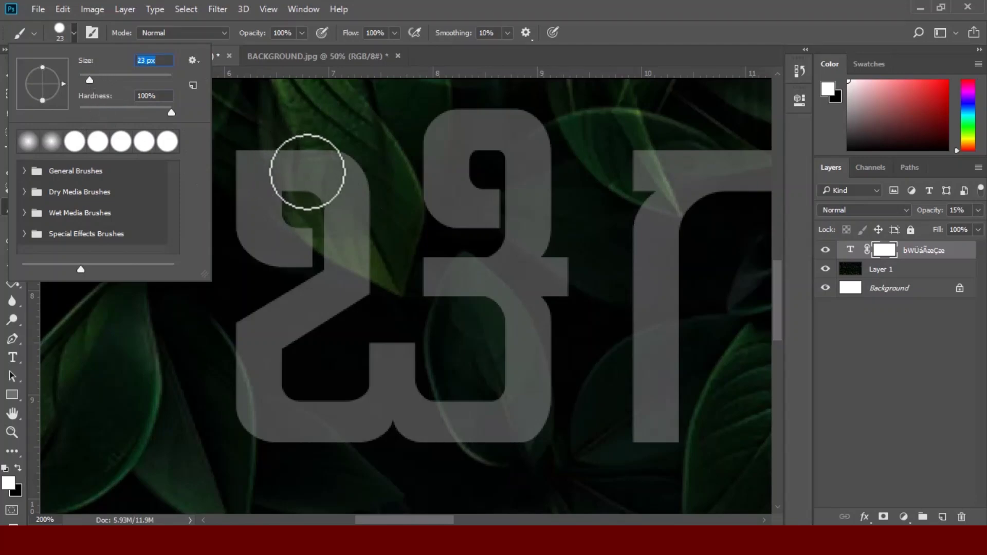
# - Set the foreground colour to black (000000) and paint the mask over the leaf crossing the first letter's upper part
pyautogui.click(9, 482)
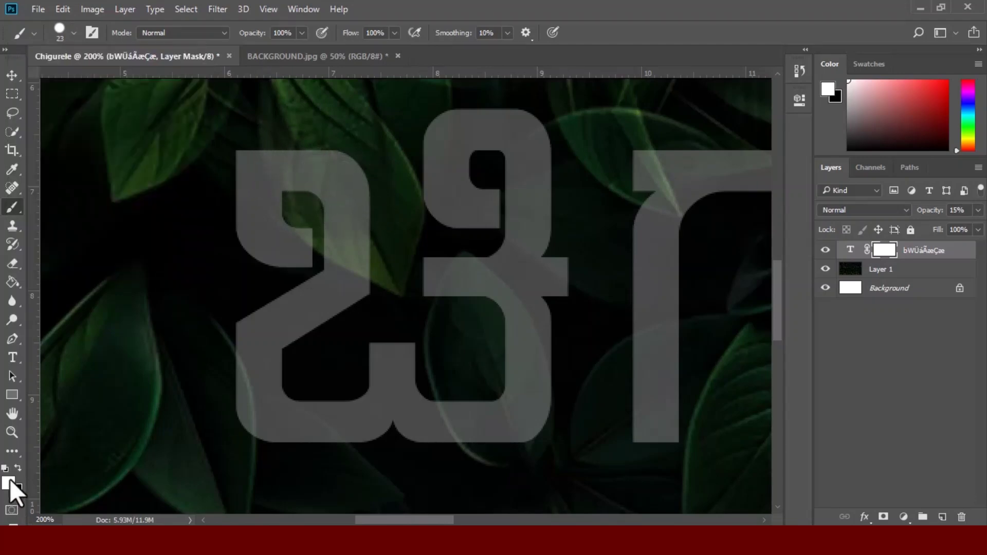
pyautogui.click(9, 482)
pyautogui.moveTo(414, 220)
pyautogui.mouseDown()
pyautogui.moveTo(423, 301)
pyautogui.moveTo(394, 337)
pyautogui.mouseUp()
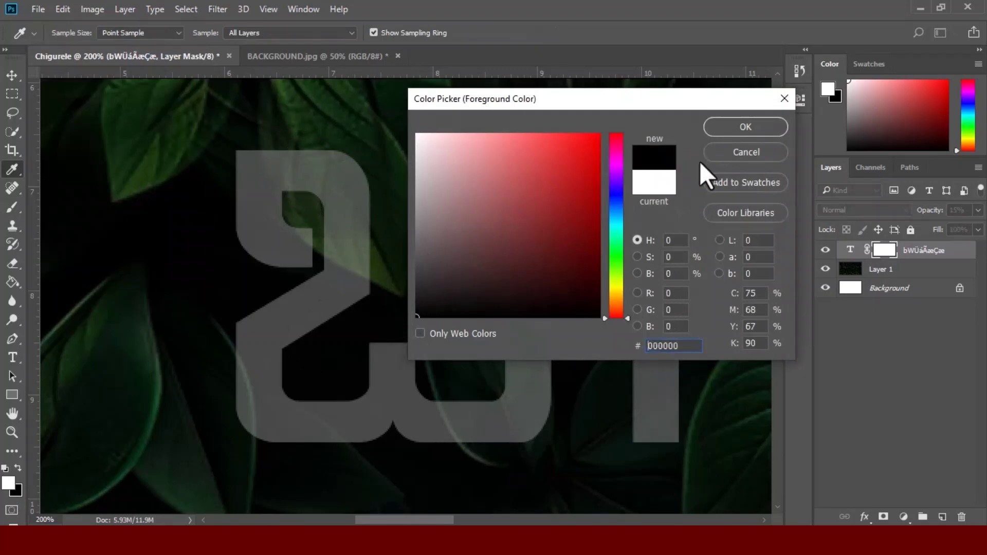
pyautogui.click(745, 127)
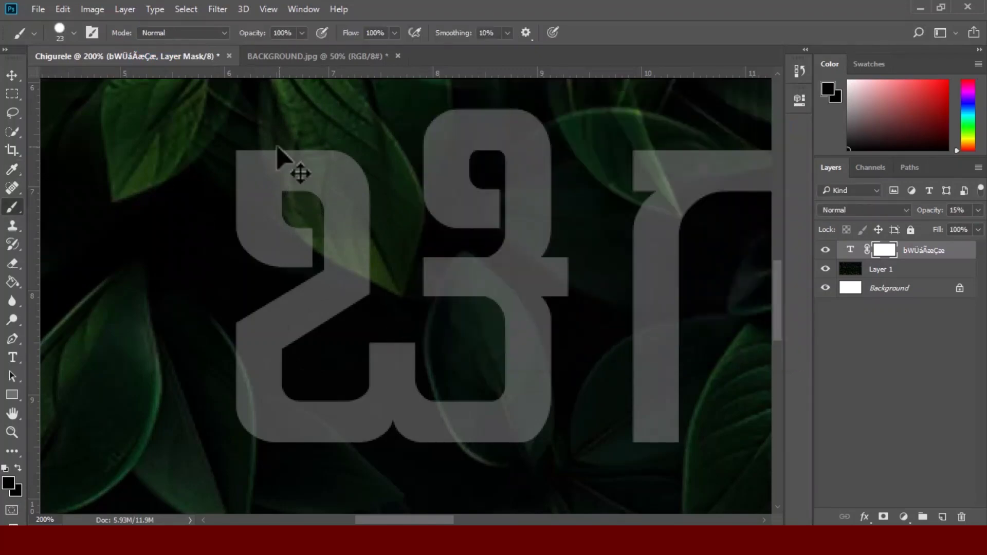
pyautogui.moveTo(278, 149)
pyautogui.mouseDown()
pyautogui.moveTo(305, 219)
pyautogui.moveTo(370, 264)
pyautogui.moveTo(324, 154)
pyautogui.moveTo(331, 218)
pyautogui.moveTo(345, 162)
pyautogui.mouseUp()
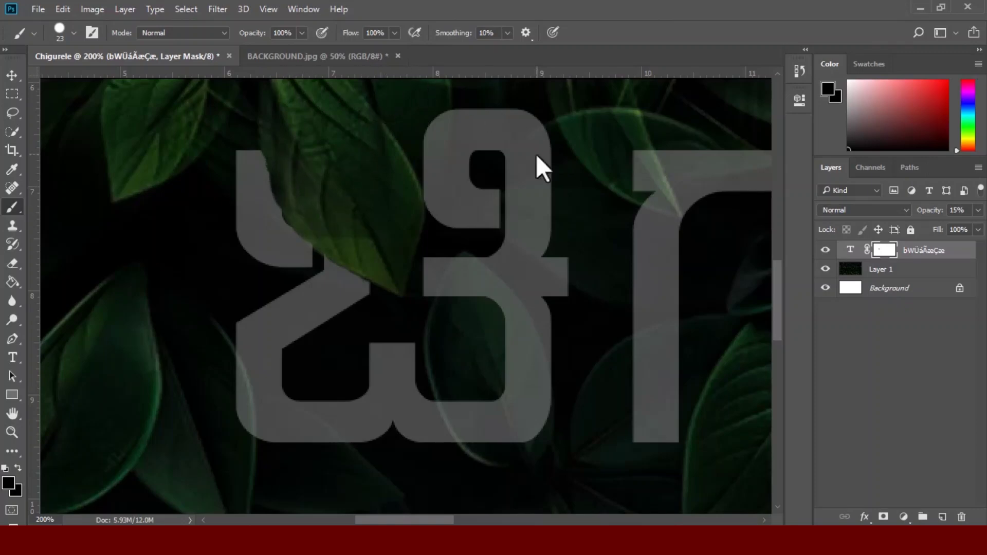
# - Paint black on the text mask over the leaf crossing the lower curve of the second letter
pyautogui.scroll(-2, 578, 238)
pyautogui.scroll(-1, 590, 372)
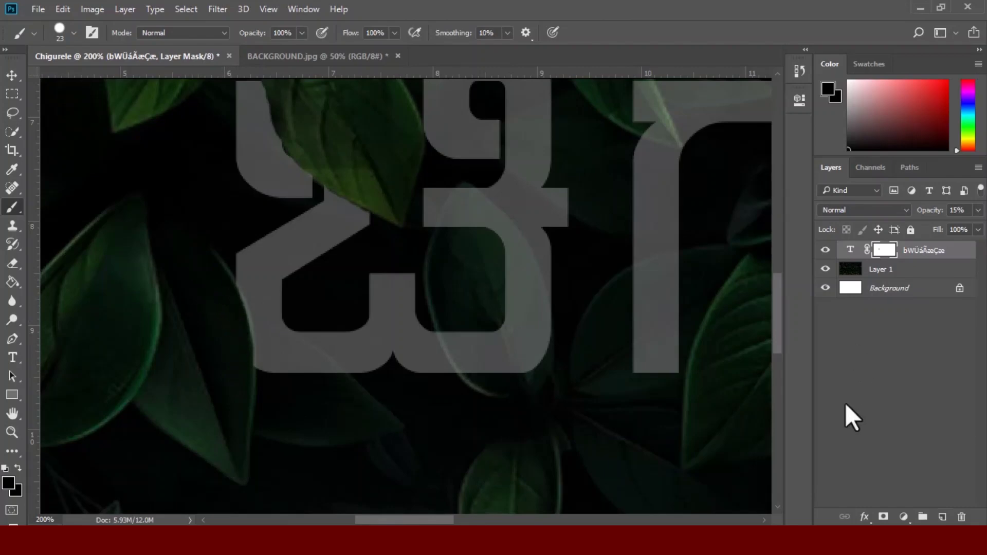
pyautogui.moveTo(431, 521); pyautogui.dragTo(493, 507)
pyautogui.scroll(6, 501, 412)
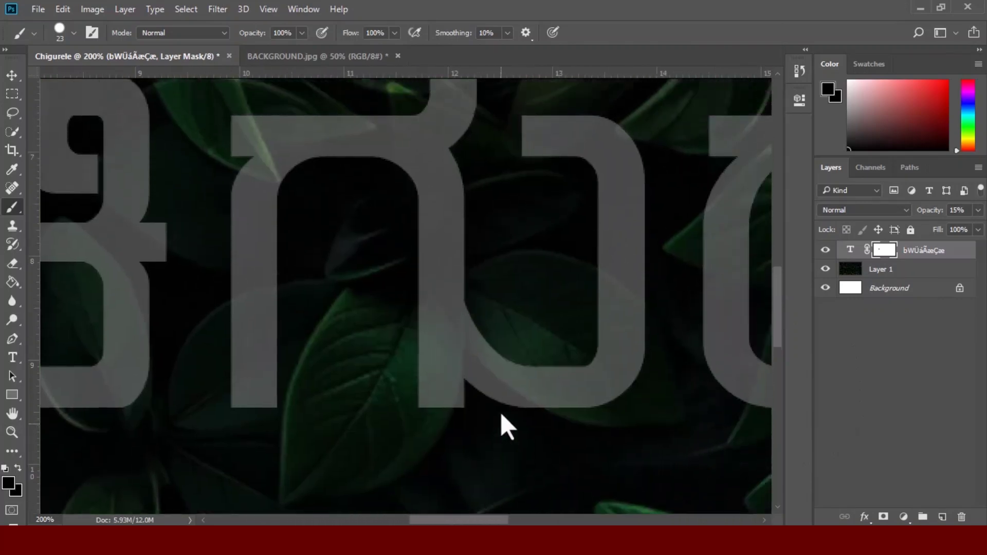
pyautogui.scroll(-1, 588, 307)
pyautogui.scroll(1, 664, 290)
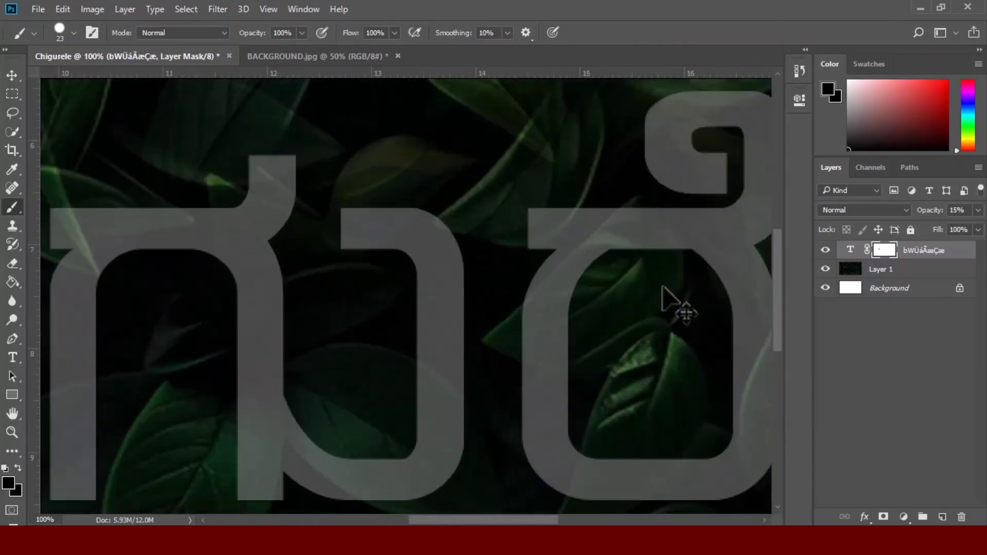
pyautogui.scroll(-2, 514, 247)
pyautogui.scroll(-3, 494, 267)
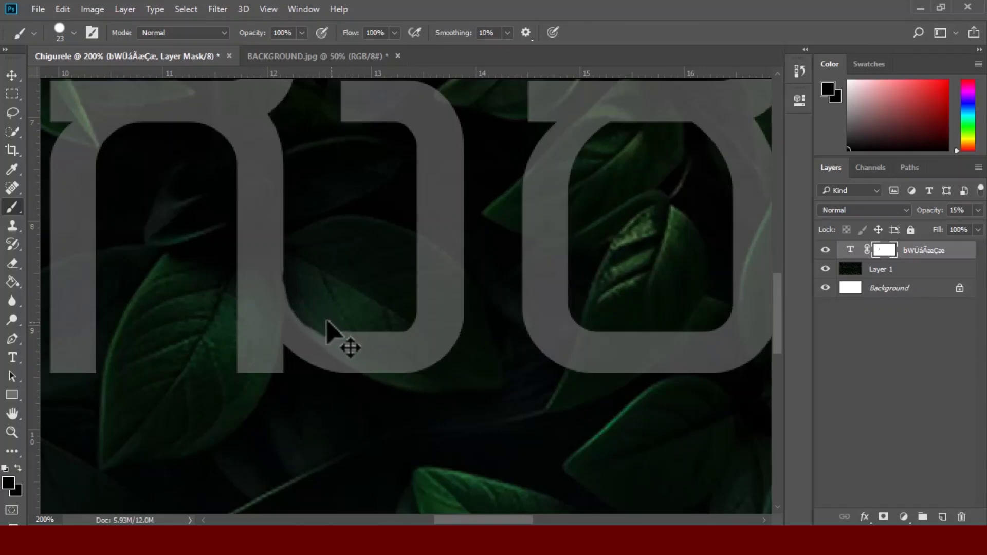
pyautogui.moveTo(315, 320)
pyautogui.mouseDown()
pyautogui.moveTo(372, 358)
pyautogui.moveTo(417, 363)
pyautogui.moveTo(421, 344)
pyautogui.moveTo(382, 336)
pyautogui.moveTo(450, 350)
pyautogui.moveTo(447, 329)
pyautogui.moveTo(411, 318)
pyautogui.moveTo(381, 336)
pyautogui.moveTo(391, 350)
pyautogui.moveTo(412, 317)
pyautogui.moveTo(447, 301)
pyautogui.mouseUp()
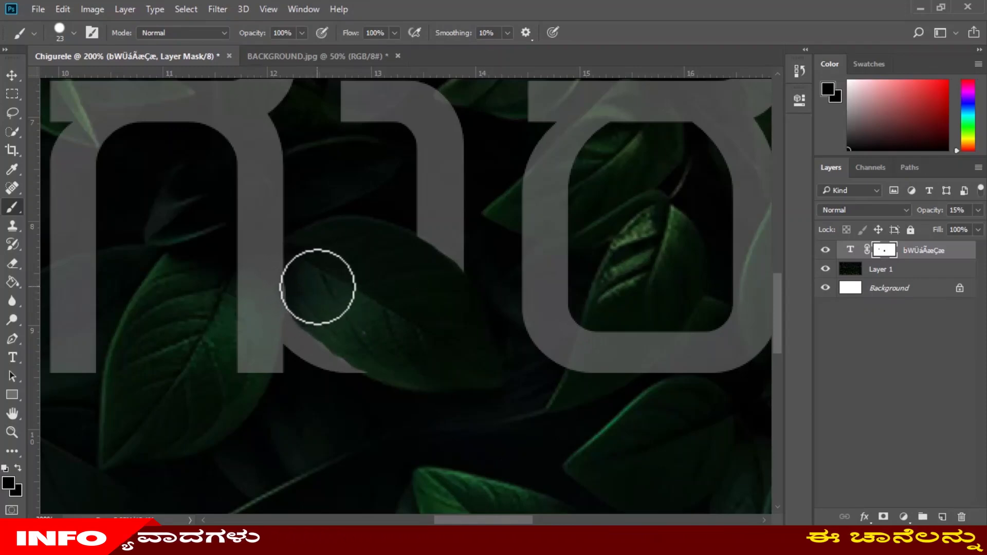
pyautogui.press('alt')
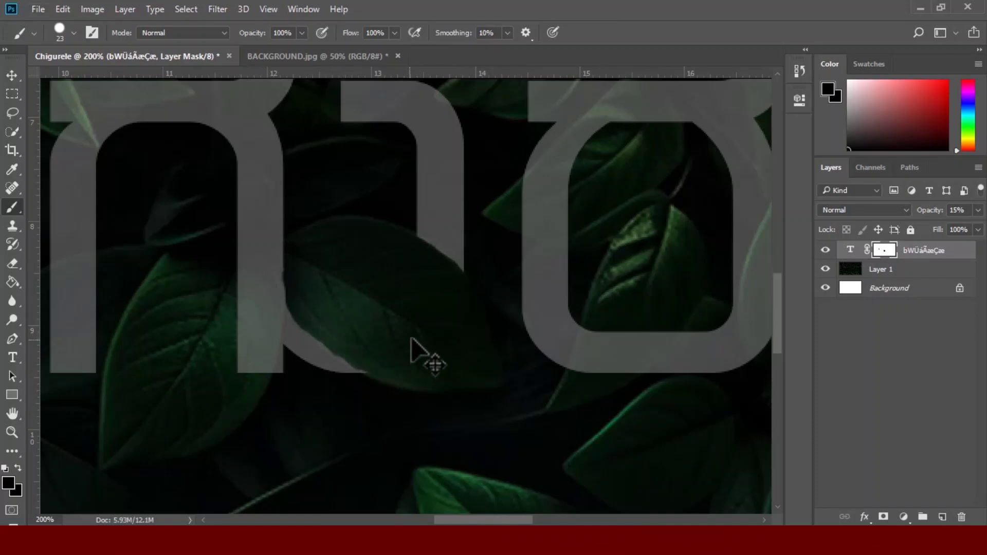
# - Paint black on the text mask over the leaf crossing the bottom of the third letter
pyautogui.moveTo(485, 517); pyautogui.dragTo(517, 517)
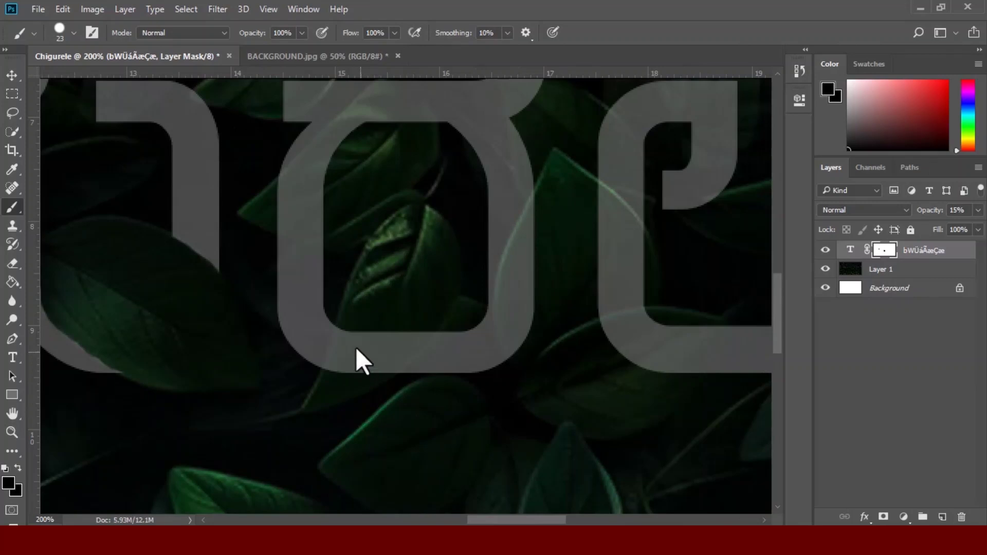
pyautogui.moveTo(383, 342); pyautogui.dragTo(363, 335)
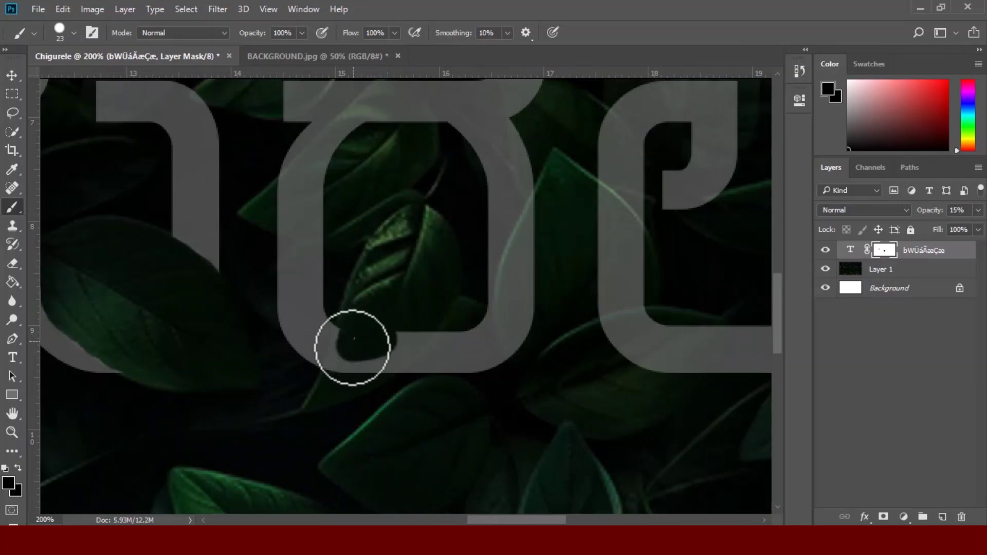
pyautogui.moveTo(347, 353); pyautogui.dragTo(338, 377)
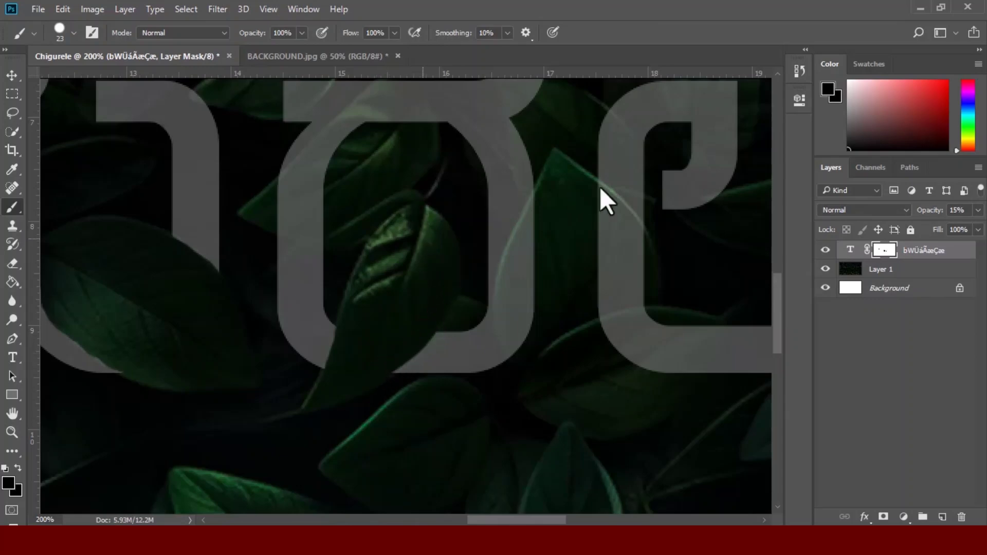
# - Paint black on the text mask over the leaf covering the upper hook of the last letter
pyautogui.moveTo(522, 524); pyautogui.dragTo(550, 519)
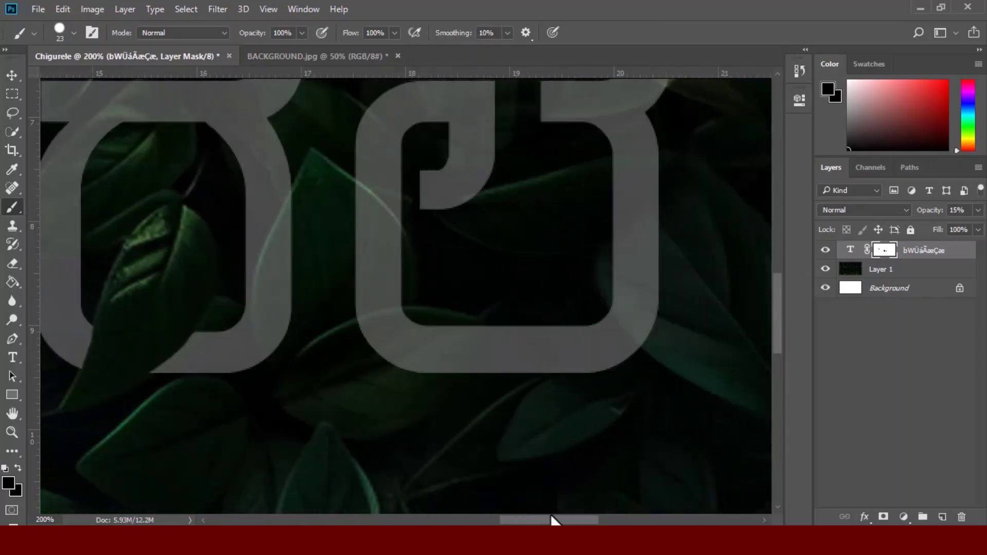
pyautogui.scroll(1, 524, 427)
pyautogui.scroll(1, 530, 404)
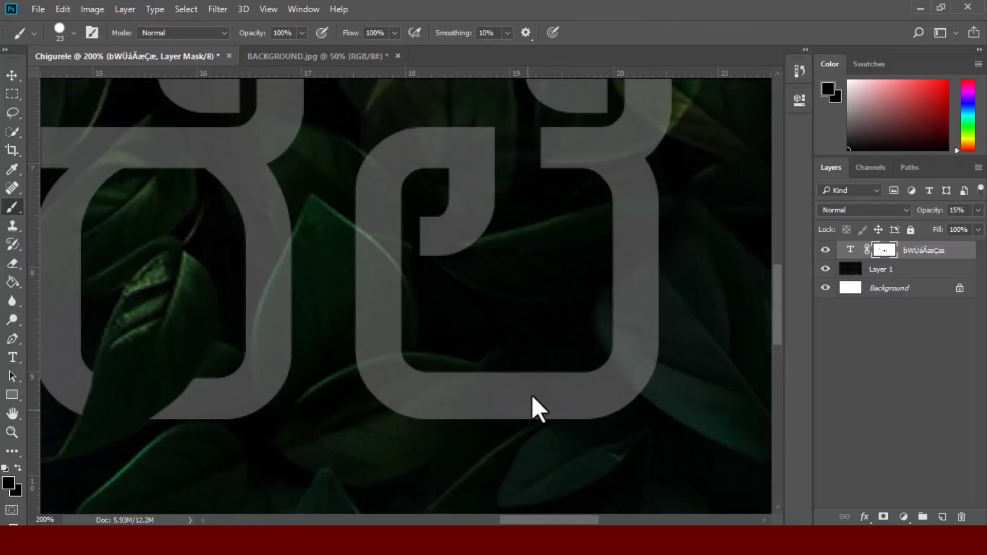
pyautogui.scroll(8, 669, 301)
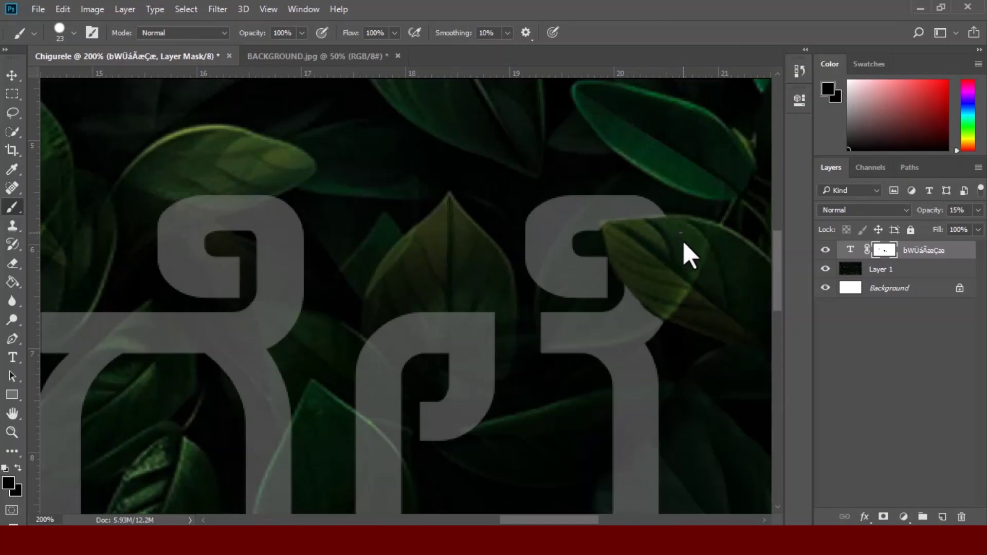
# - Paint black on the text mask over the leaf crossing the lower part of the last letter
pyautogui.scroll(-5, 544, 350)
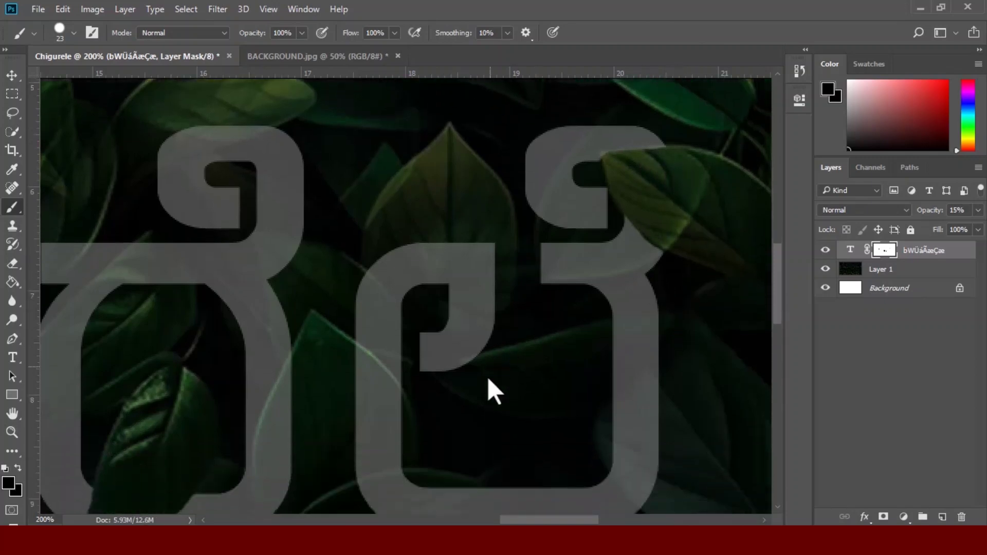
pyautogui.scroll(-2, 470, 381)
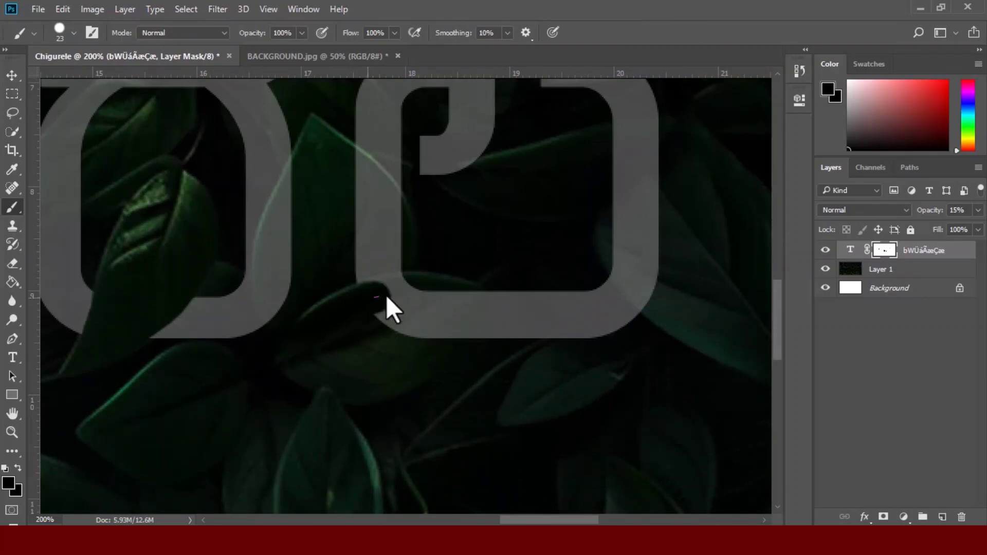
pyautogui.moveTo(387, 295)
pyautogui.mouseDown()
pyautogui.moveTo(409, 291)
pyautogui.moveTo(382, 293)
pyautogui.mouseUp()
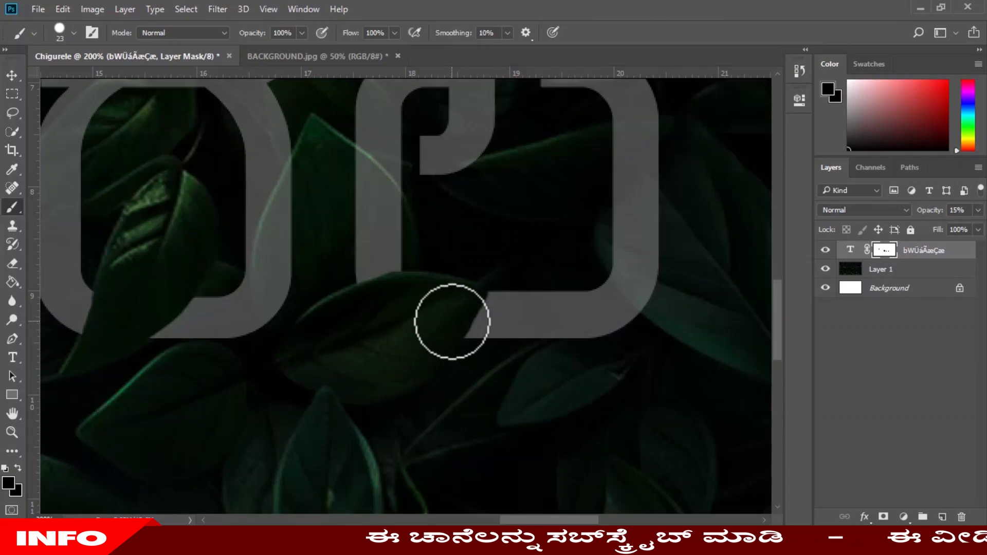
pyautogui.press('z')
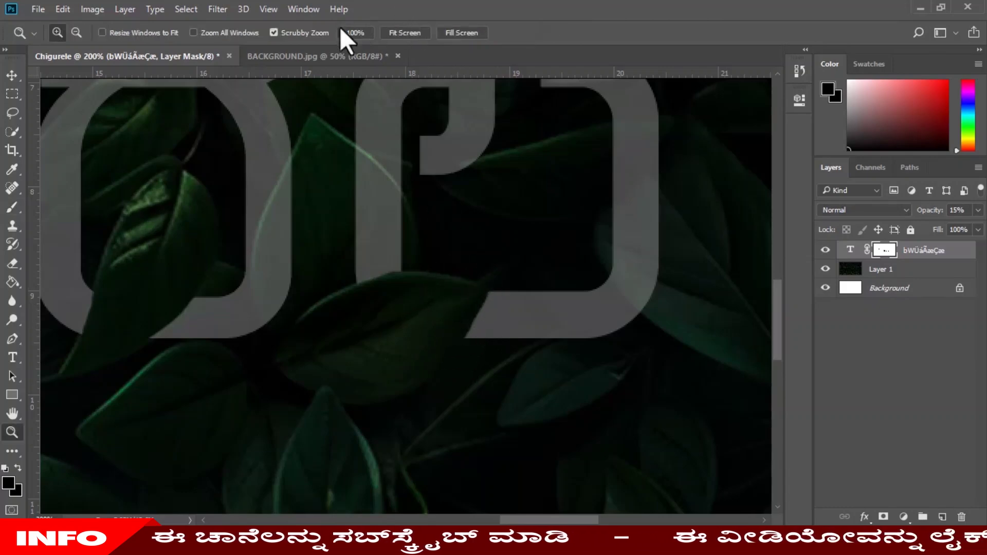
pyautogui.click(416, 36)
pyautogui.click(405, 33)
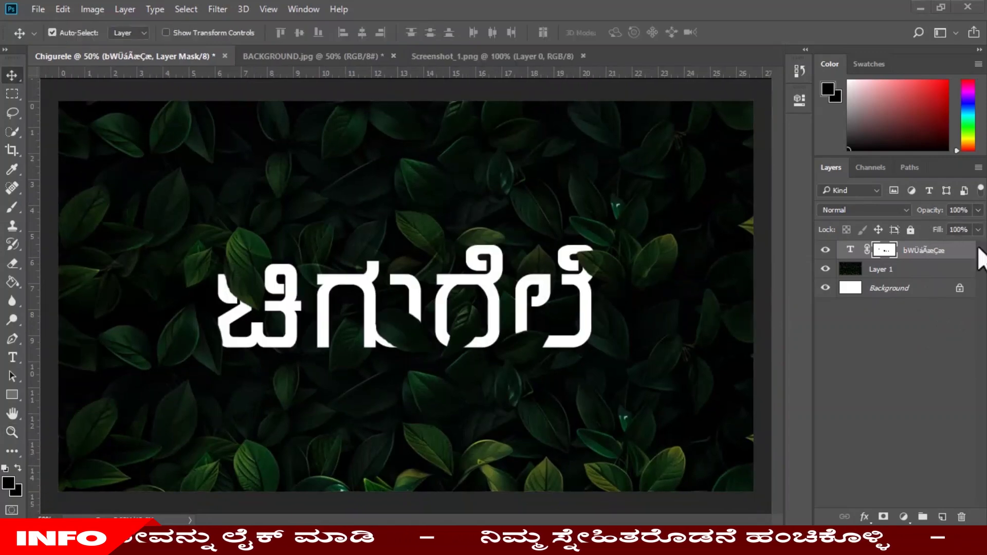
# - Add an Outer Glow style to the text layer and set the glow colour to 02efff
pyautogui.rightClick(929, 255)
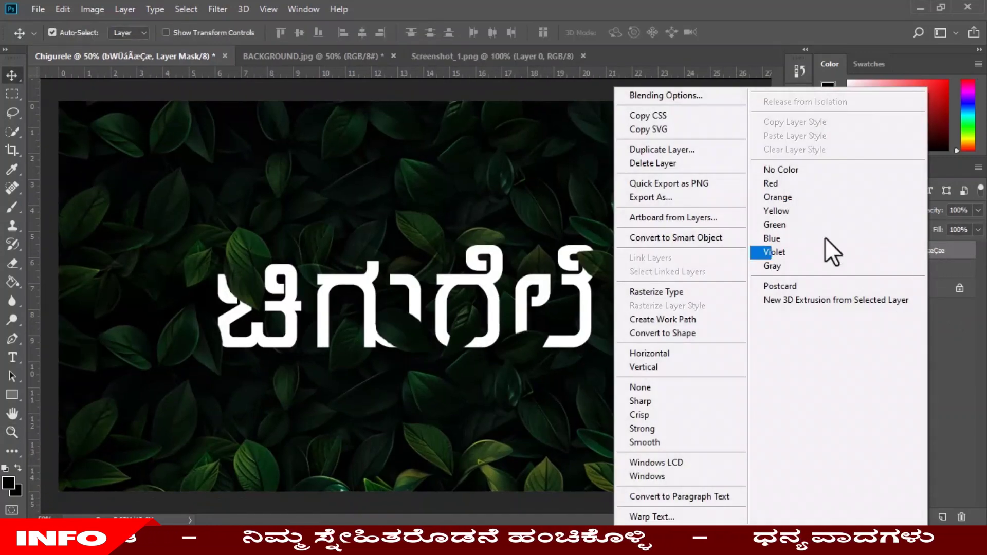
pyautogui.click(674, 95)
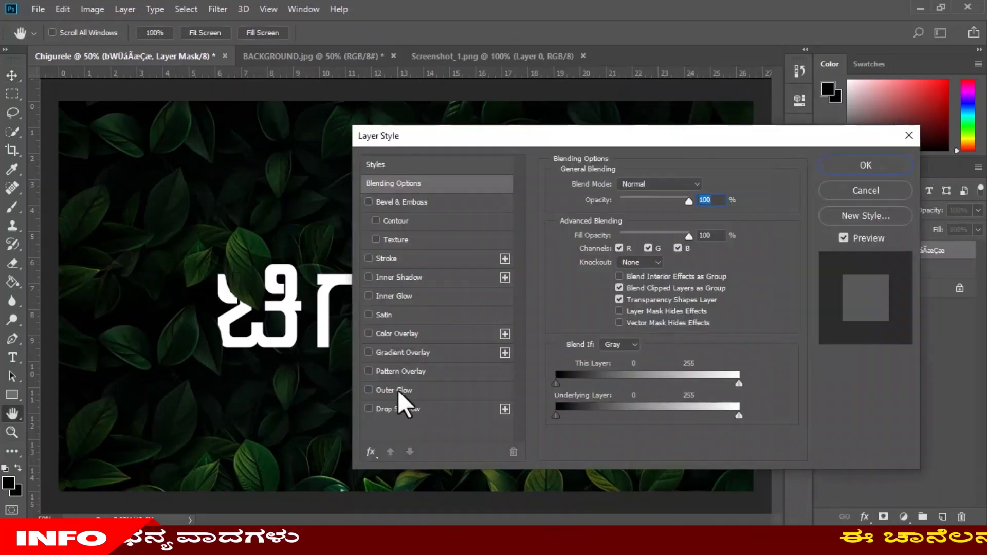
pyautogui.click(398, 390)
pyautogui.click(590, 235)
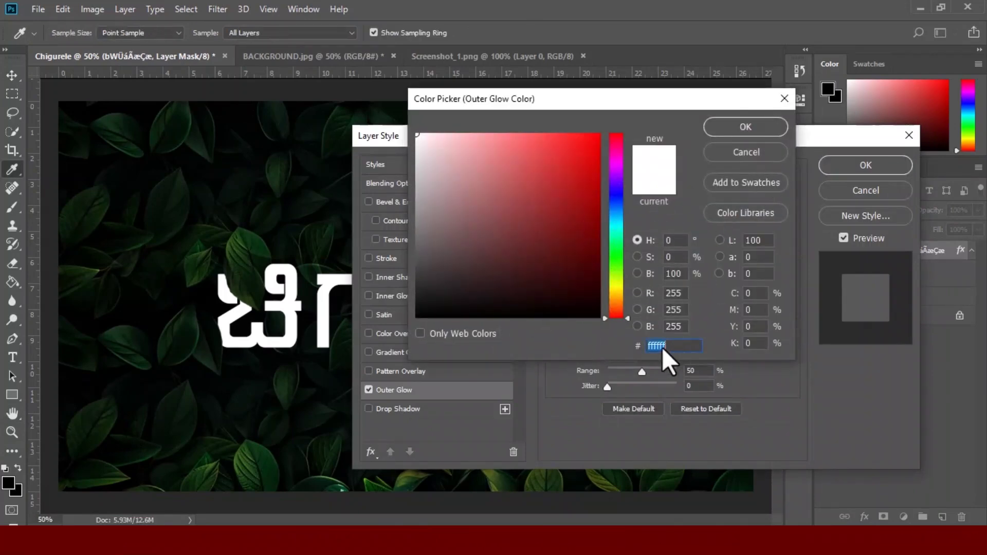
pyautogui.write('02efff')
pyautogui.click(746, 128)
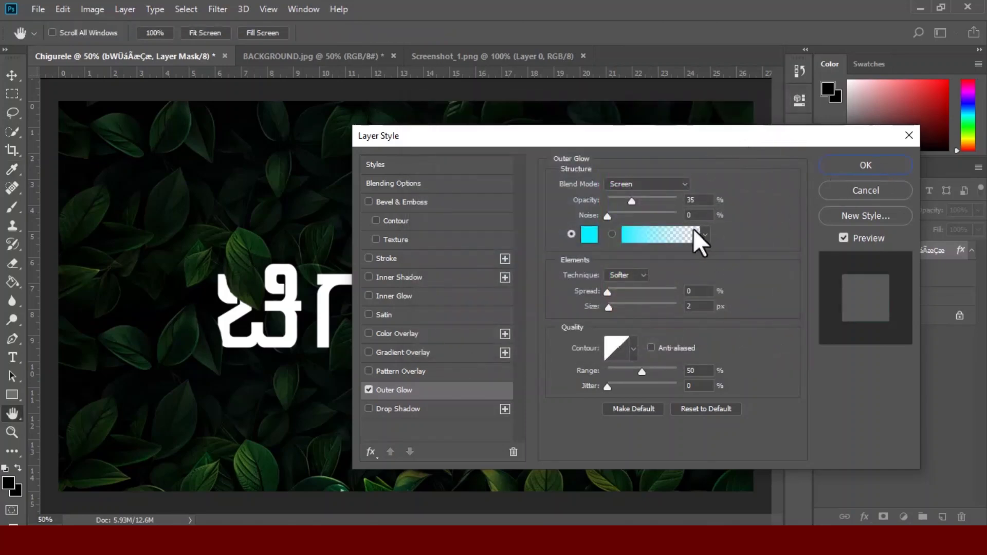
# - Set the Outer Glow to 32% opacity, 4% noise and 50 px size, and apply the layer style
pyautogui.click(707, 201)
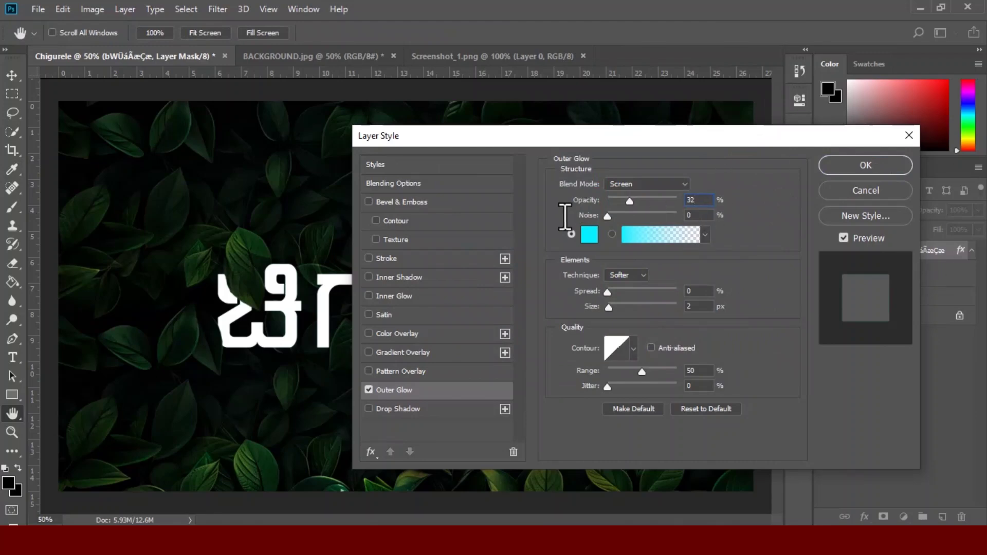
pyautogui.press('Tab')
pyautogui.write('4')
pyautogui.hotkey('shift', 'Tab')
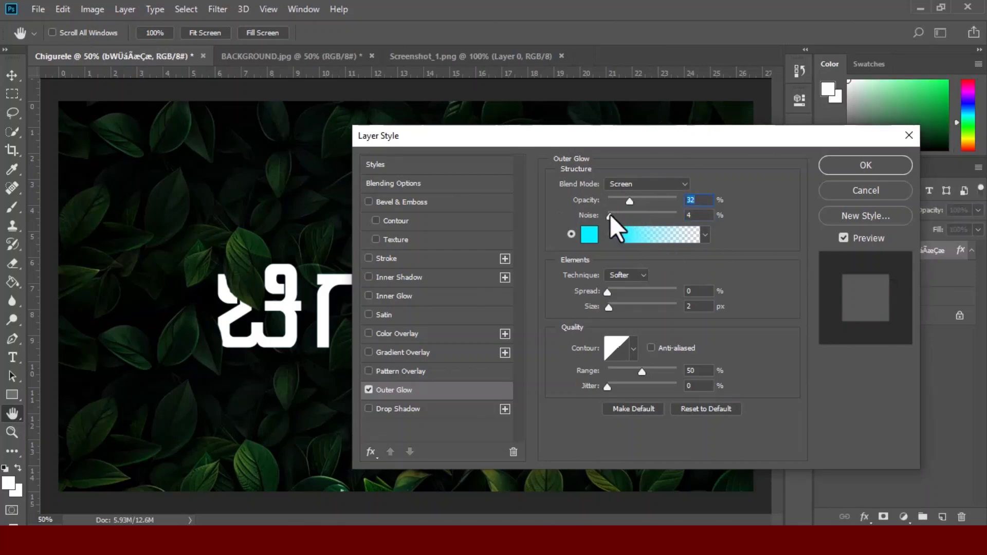
pyautogui.moveTo(610, 307); pyautogui.dragTo(630, 308)
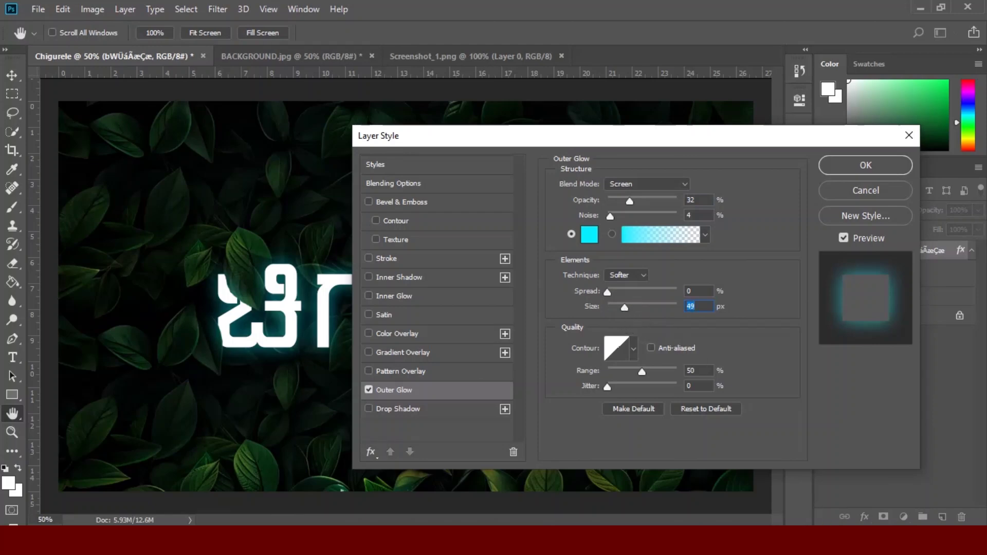
pyautogui.write('50')
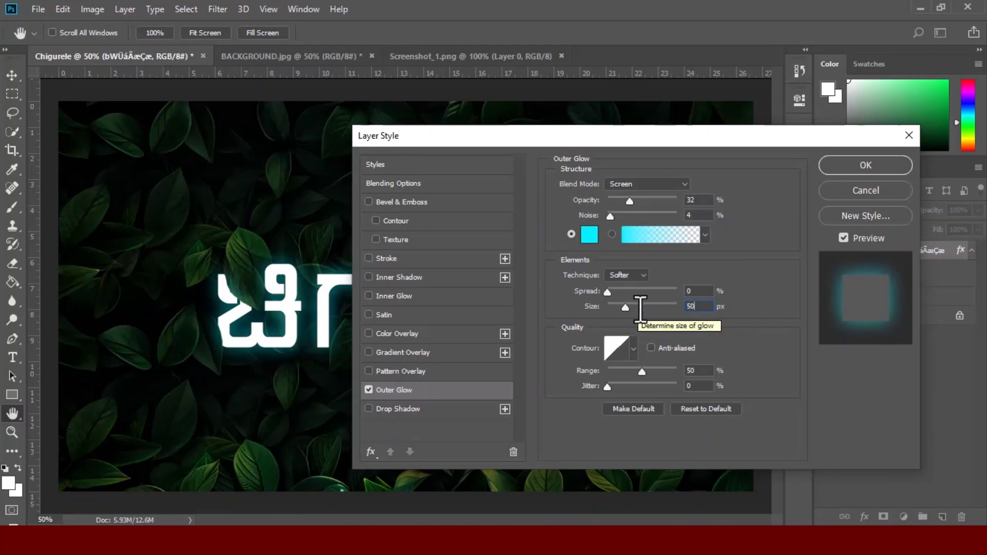
pyautogui.press('Return')
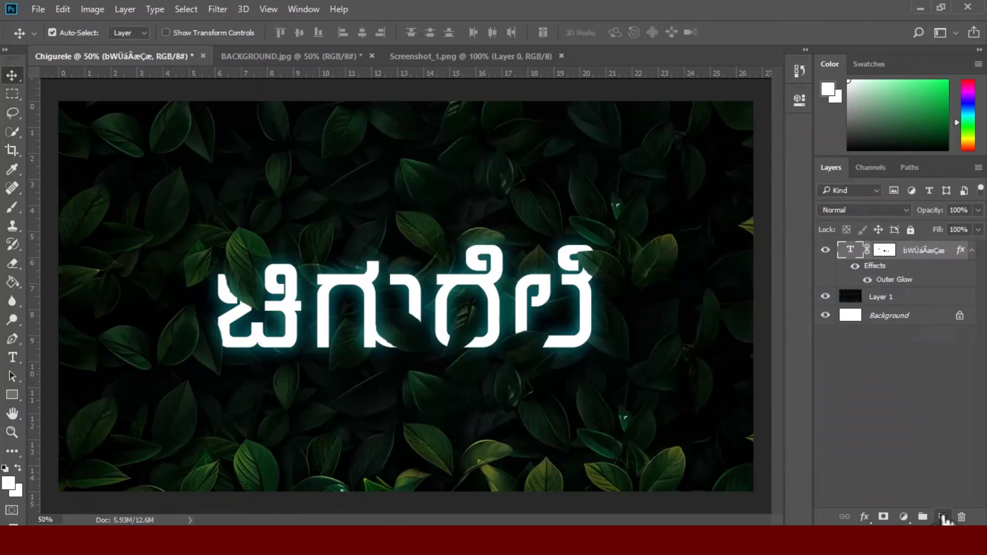
# - Create a new layer above the text and set up a soft round brush with 0% hardness and a size of about 385 px
pyautogui.click(943, 517)
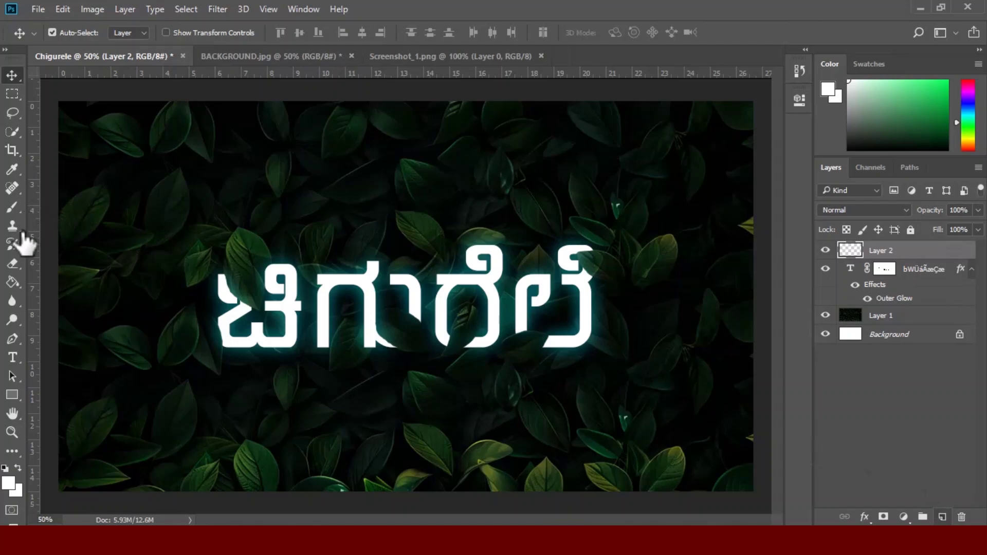
pyautogui.click(12, 209)
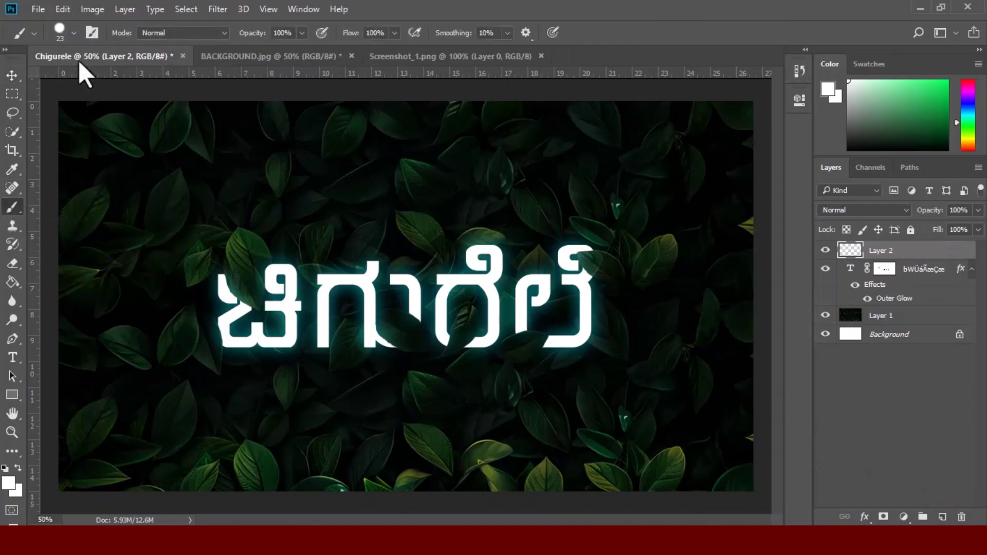
pyautogui.click(75, 33)
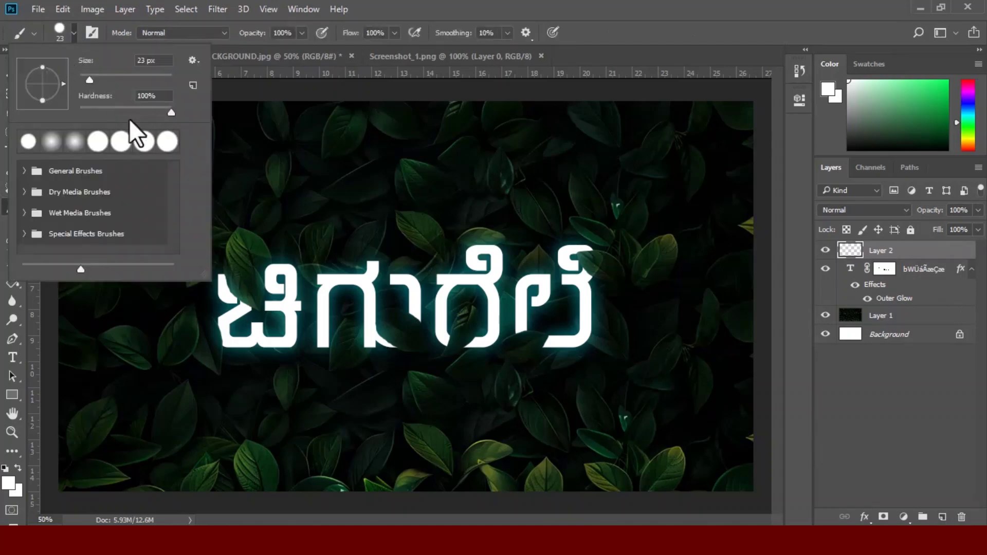
pyautogui.click(51, 142)
pyautogui.press('s')
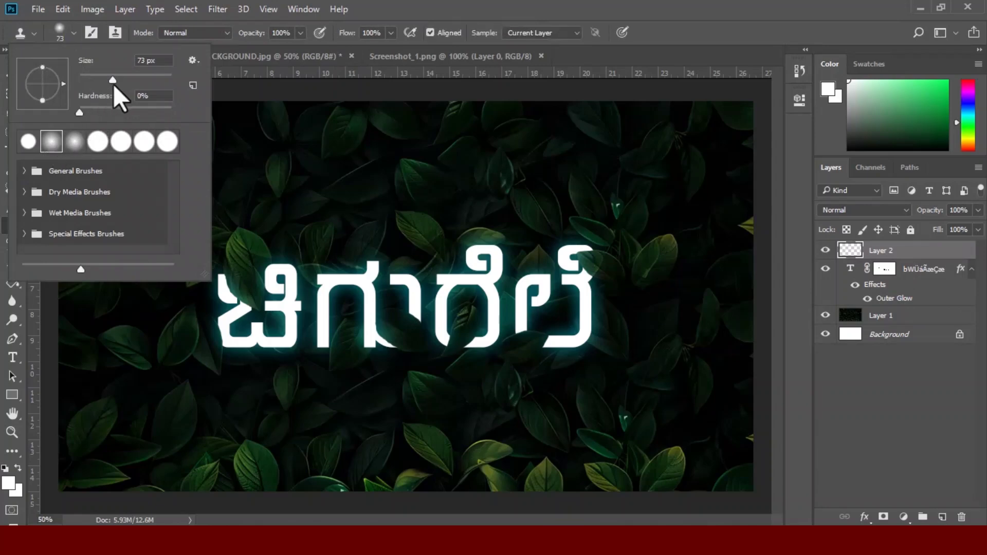
pyautogui.moveTo(116, 81); pyautogui.dragTo(161, 84)
pyautogui.moveTo(165, 78); pyautogui.dragTo(159, 83)
# - Set the foreground colour to bright cyan (00fcff)
pyautogui.click(8, 485)
pyautogui.click(8, 486)
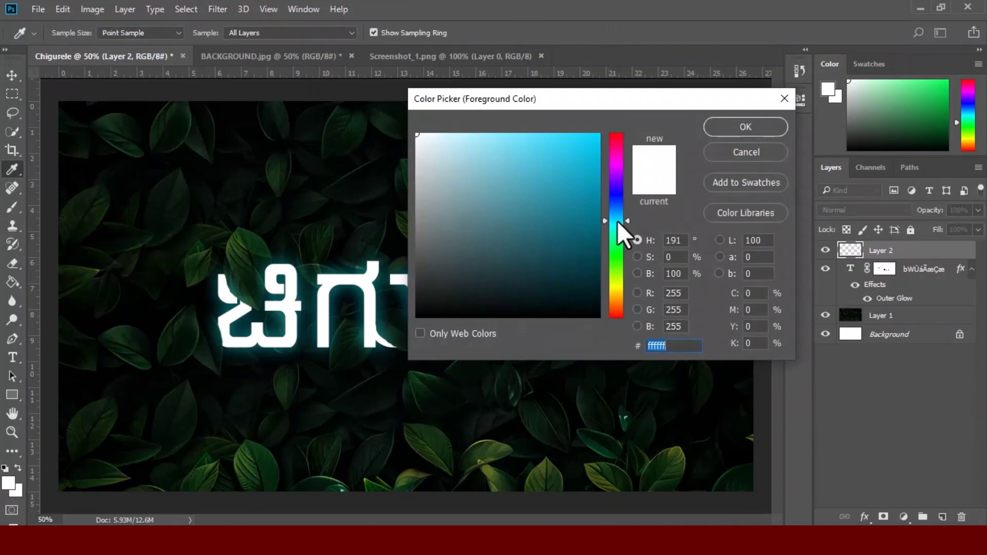
pyautogui.click(585, 144)
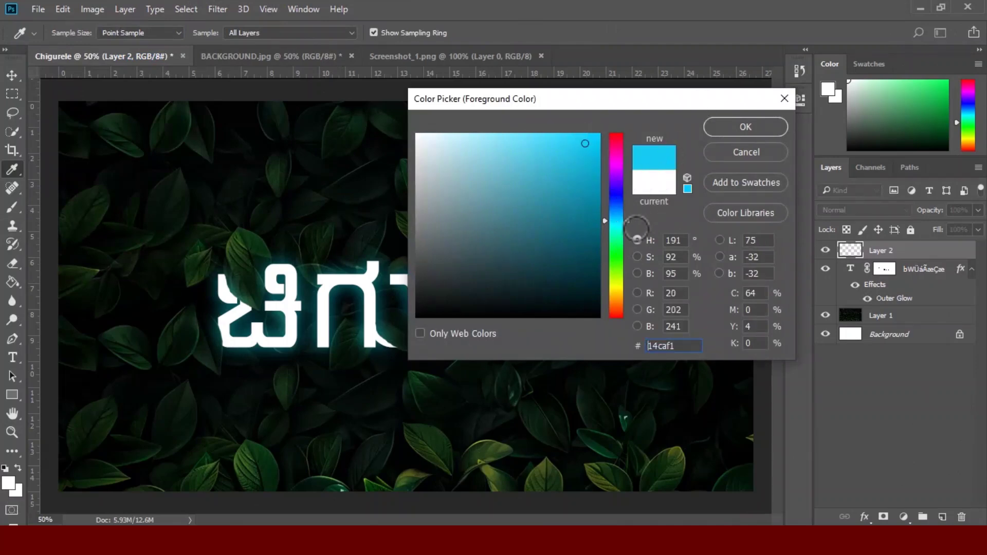
pyautogui.moveTo(629, 222); pyautogui.dragTo(630, 227)
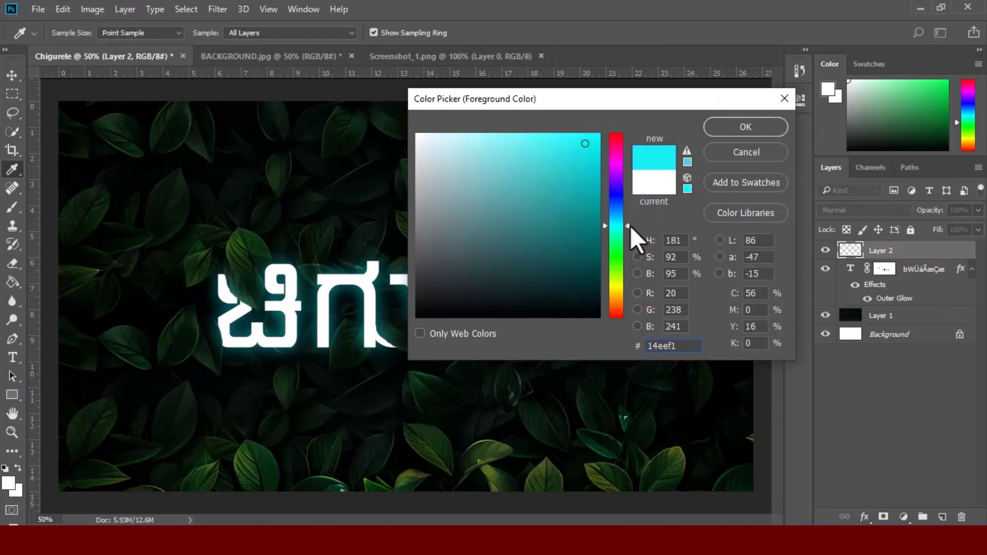
pyautogui.click(600, 134)
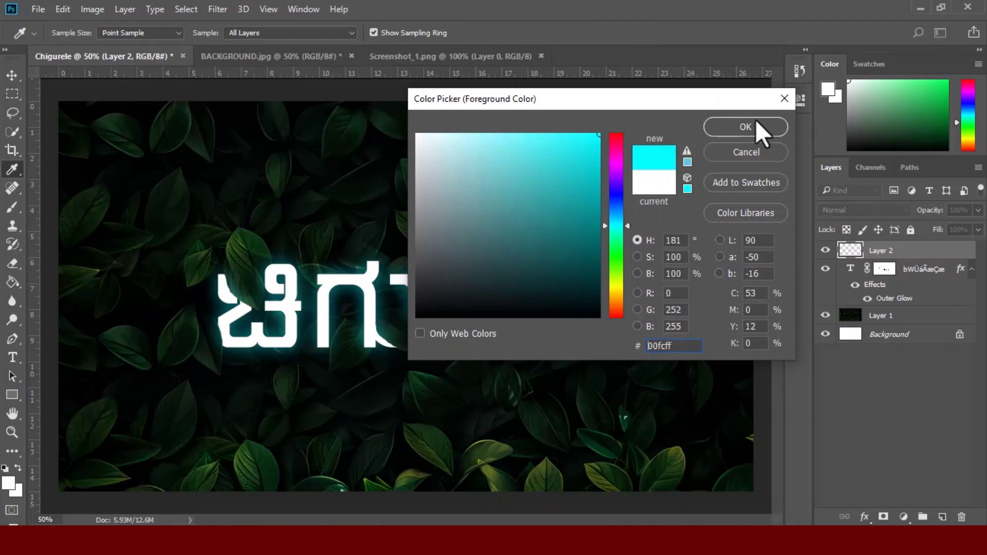
pyautogui.click(756, 127)
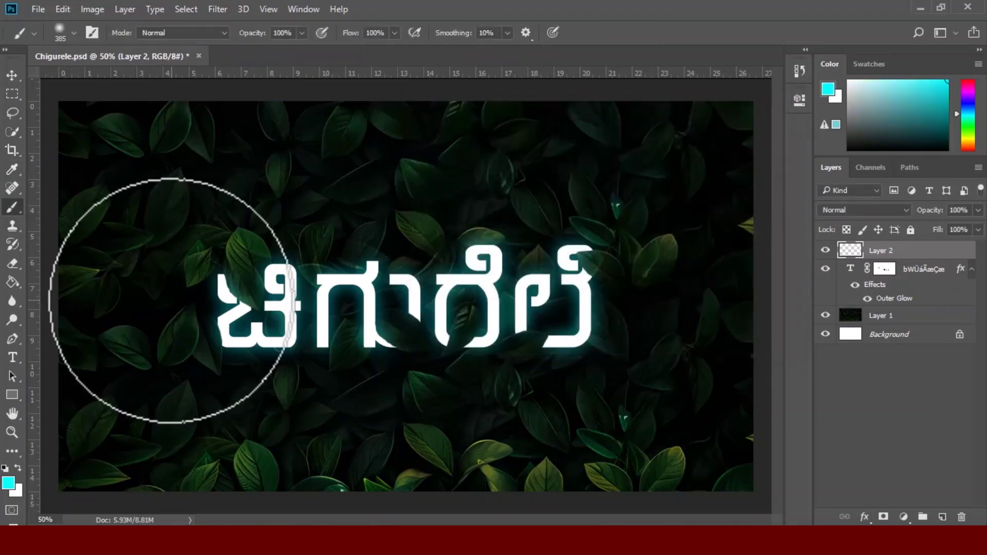
# - Paint a wide cyan band across the whole title on the new layer and set its blend mode to Soft Light
pyautogui.moveTo(144, 286); pyautogui.dragTo(661, 286)
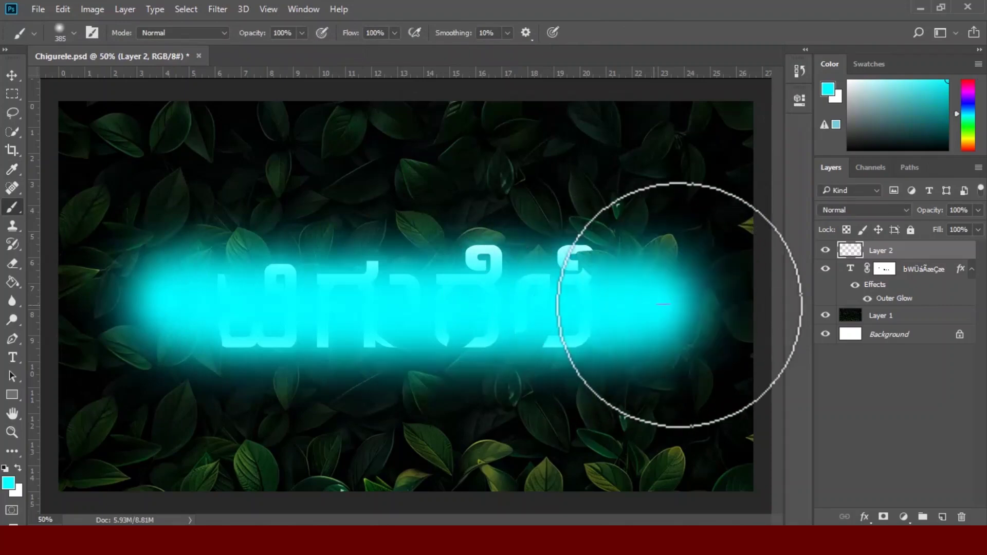
pyautogui.moveTo(147, 306)
pyautogui.mouseDown()
pyautogui.moveTo(607, 304)
pyautogui.moveTo(680, 294)
pyautogui.moveTo(453, 309)
pyautogui.moveTo(121, 309)
pyautogui.moveTo(662, 302)
pyautogui.mouseUp()
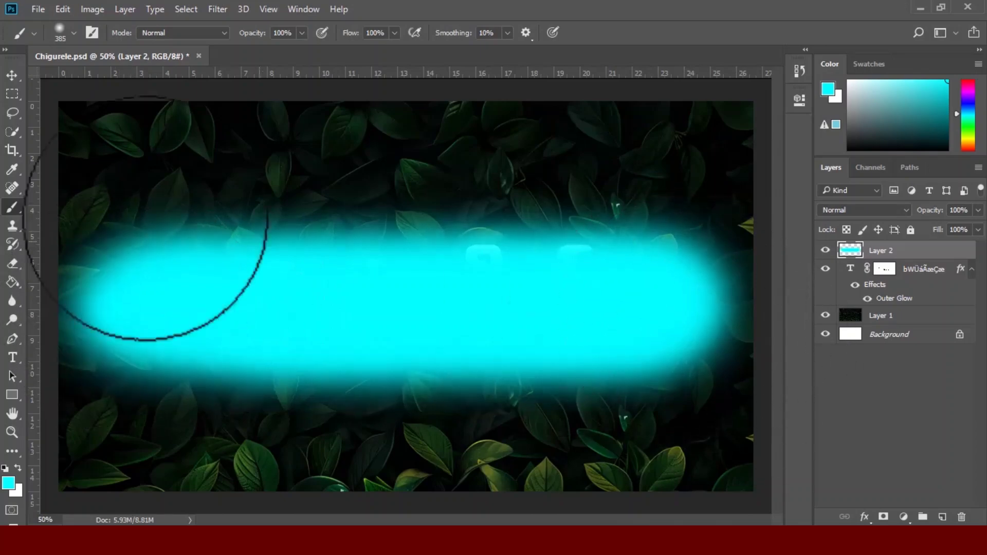
pyautogui.click(12, 76)
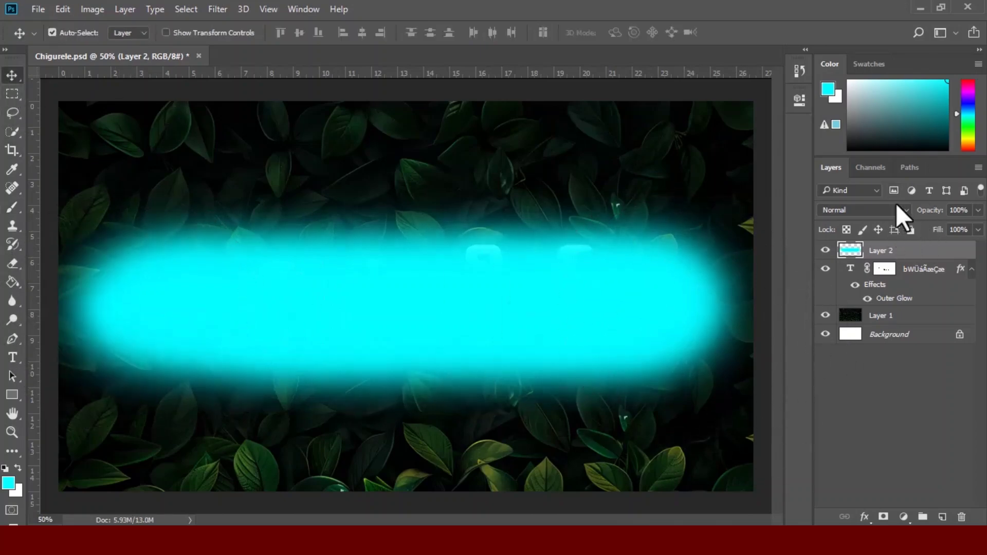
pyautogui.click(905, 211)
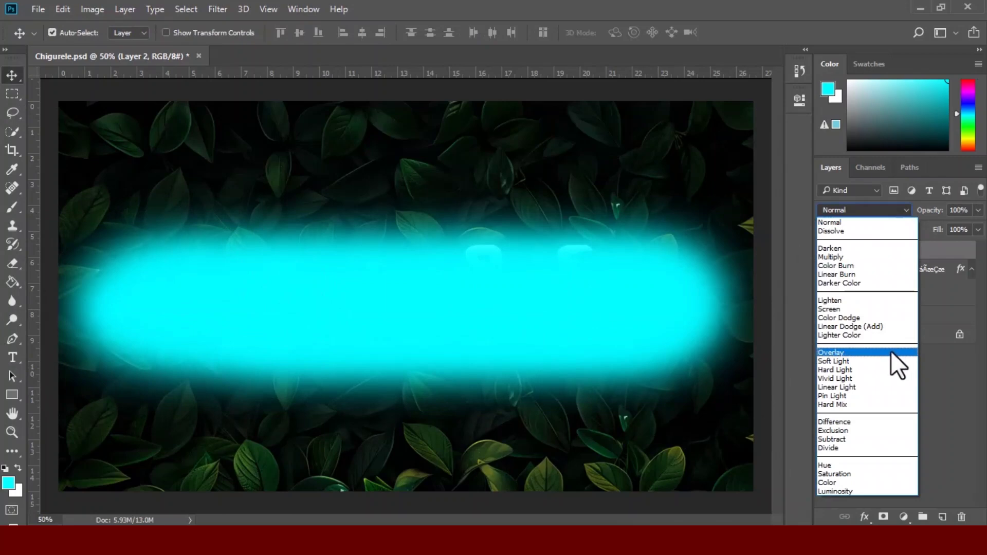
pyautogui.click(866, 361)
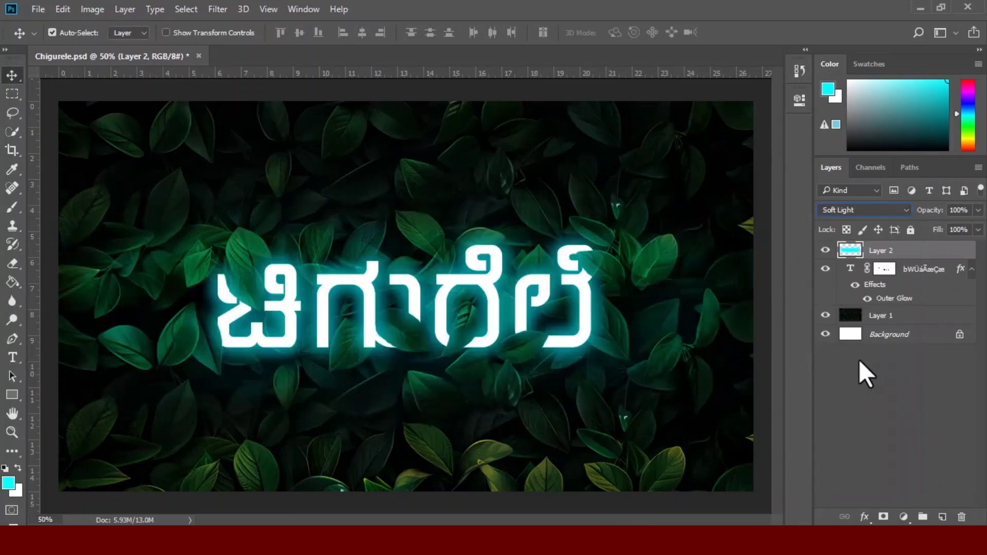
# - Toggle the cyan layer's visibility off and on to compare the image with and without the light effect
pyautogui.hotkey('ctrl', '-')
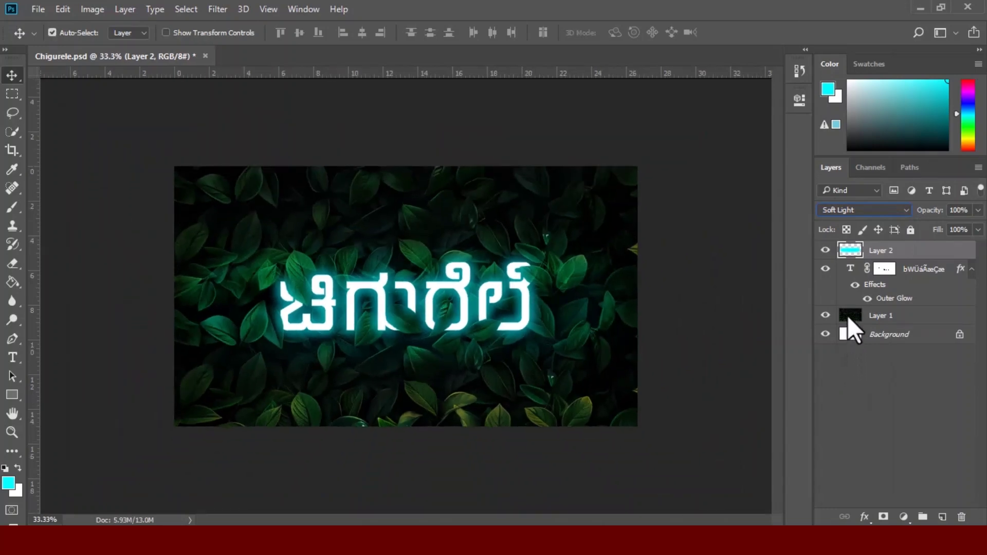
pyautogui.click(827, 252)
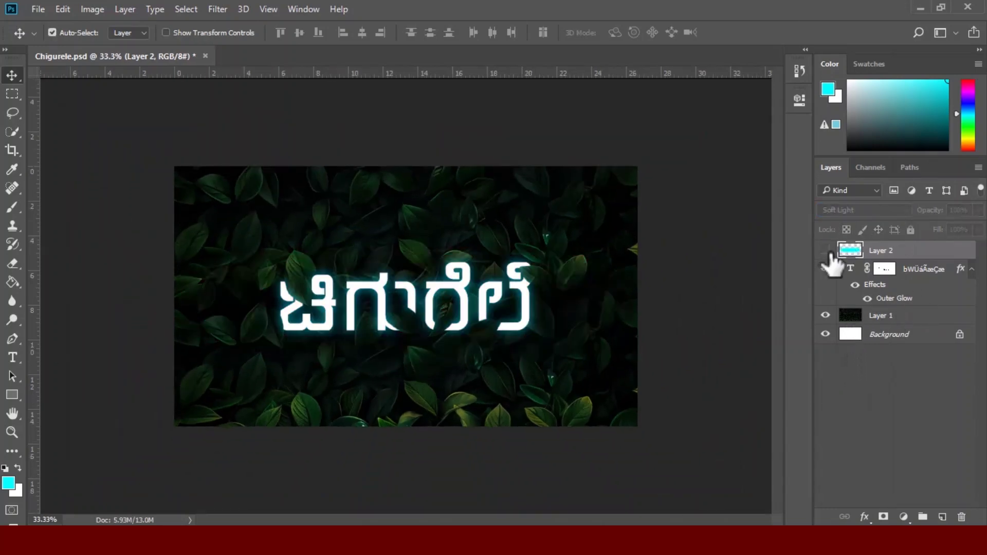
pyautogui.click(827, 251)
pyautogui.click(827, 251)
pyautogui.click(826, 251)
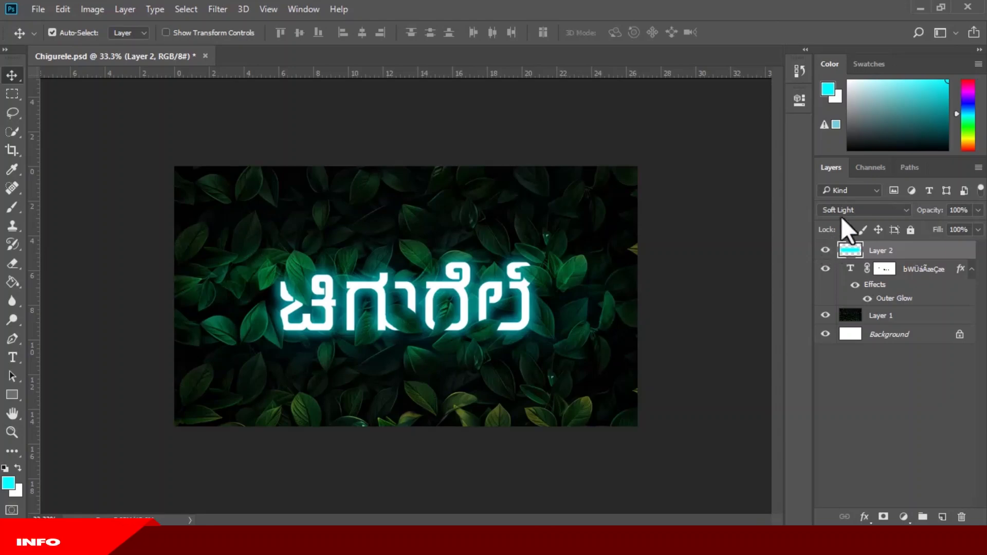
# - Add a Brightness/Contrast adjustment layer above the cyan layer with brightness -5 and contrast -32
pyautogui.click(904, 517)
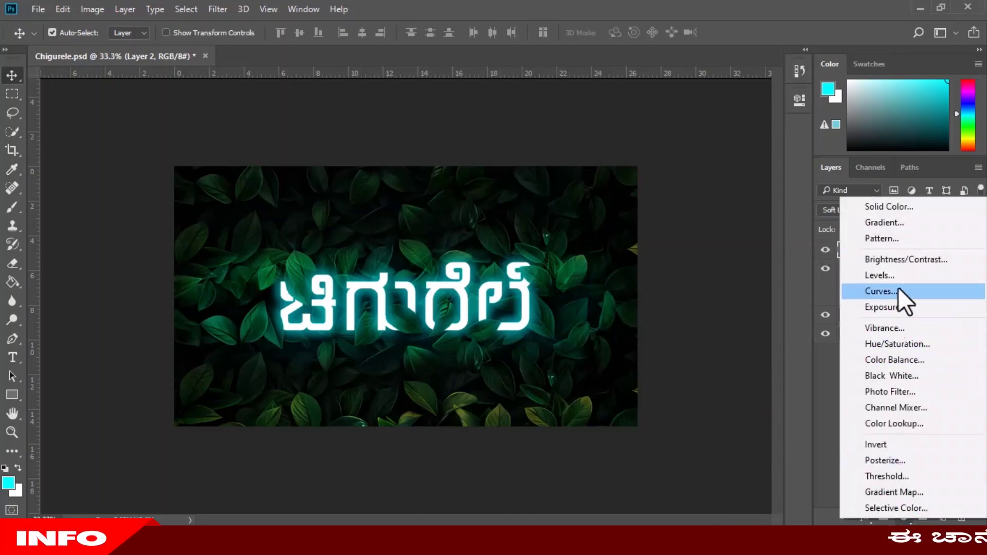
pyautogui.click(900, 257)
pyautogui.moveTo(675, 176); pyautogui.dragTo(619, 206)
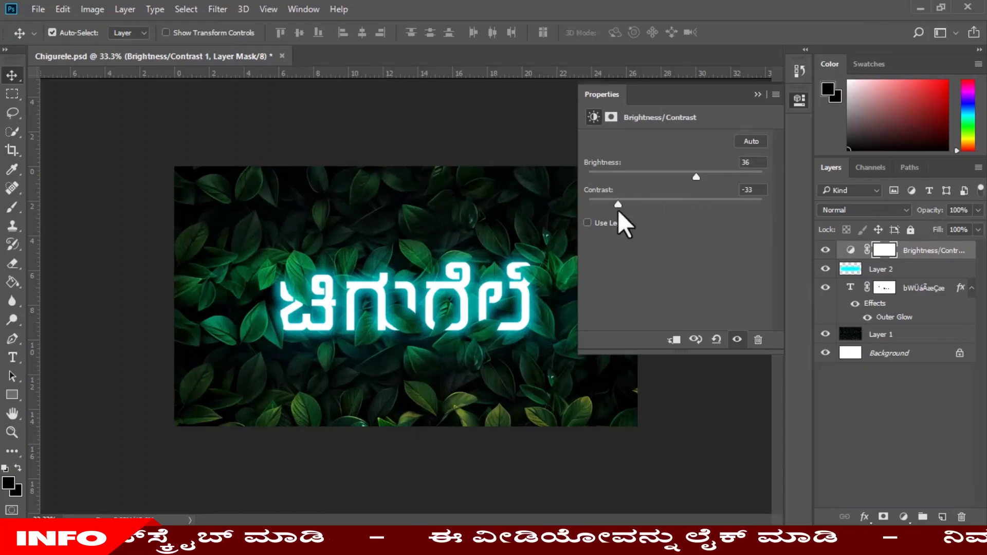
pyautogui.moveTo(698, 176); pyautogui.dragTo(673, 179)
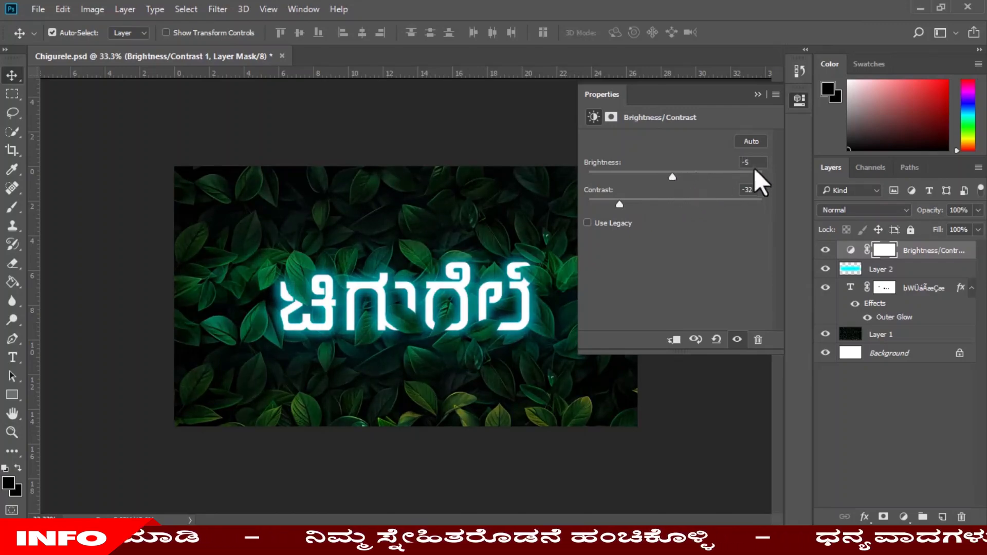
# - Add a Curves adjustment layer, slightly raise the lower part of the RGB curve, and fit the finished image in view
pyautogui.click(903, 516)
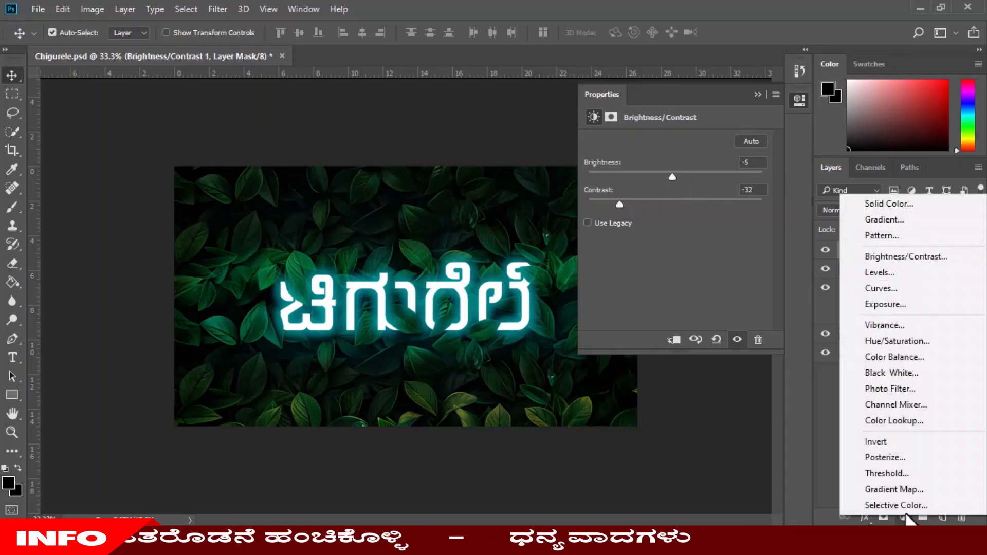
pyautogui.click(892, 287)
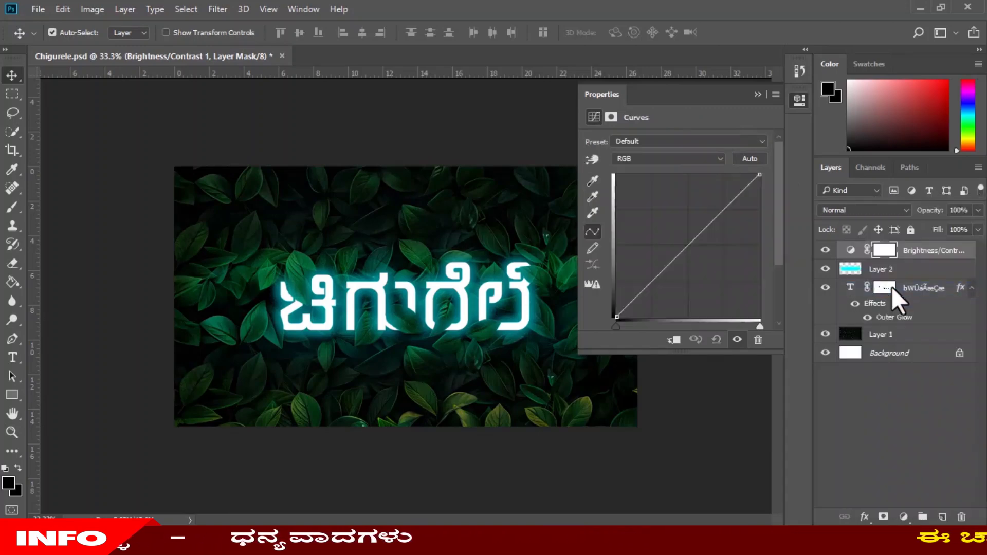
pyautogui.moveTo(660, 283)
pyautogui.mouseDown()
pyautogui.moveTo(671, 274)
pyautogui.moveTo(646, 258)
pyautogui.moveTo(655, 276)
pyautogui.moveTo(680, 272)
pyautogui.moveTo(689, 282)
pyautogui.moveTo(660, 271)
pyautogui.mouseUp()
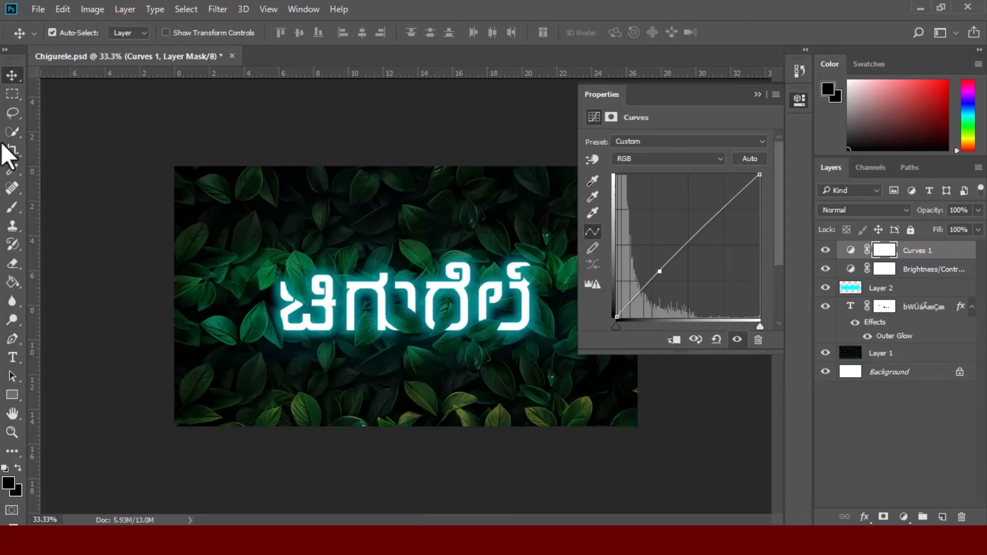
pyautogui.click(757, 94)
pyautogui.press('z')
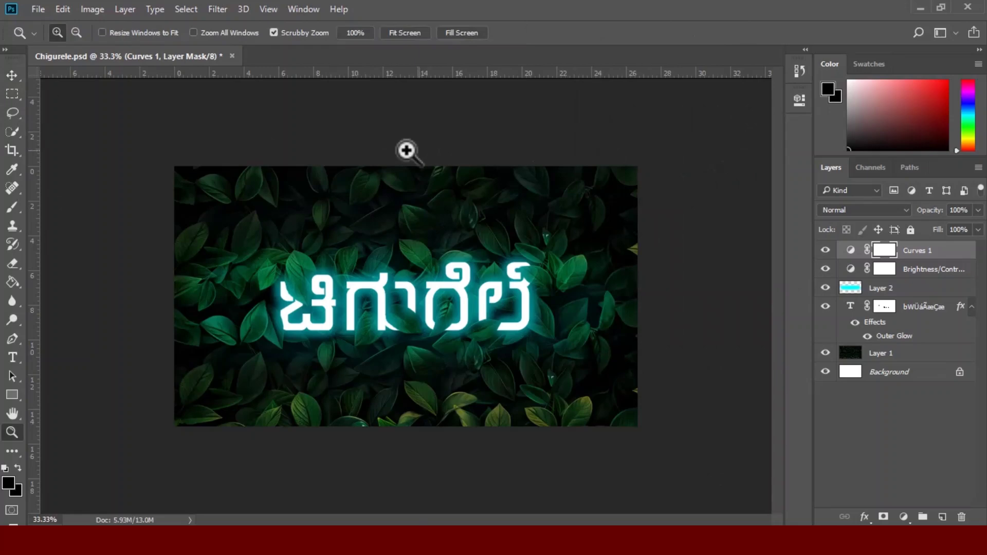
pyautogui.click(404, 32)
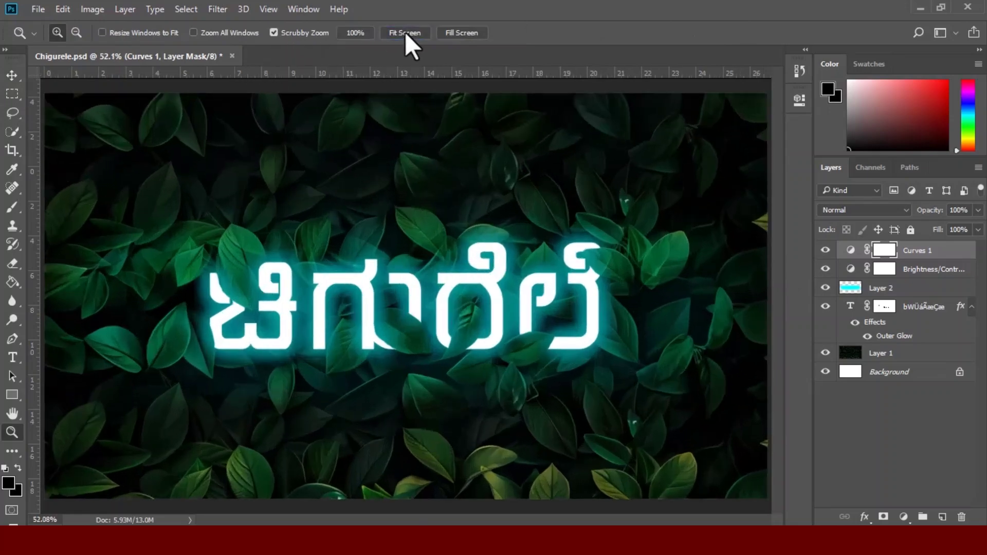
pyautogui.click(14, 76)
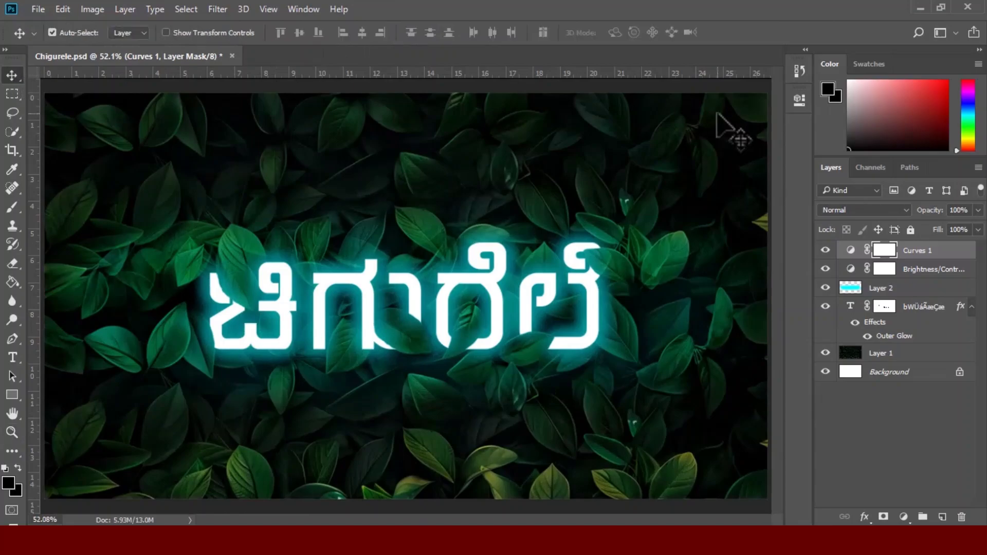